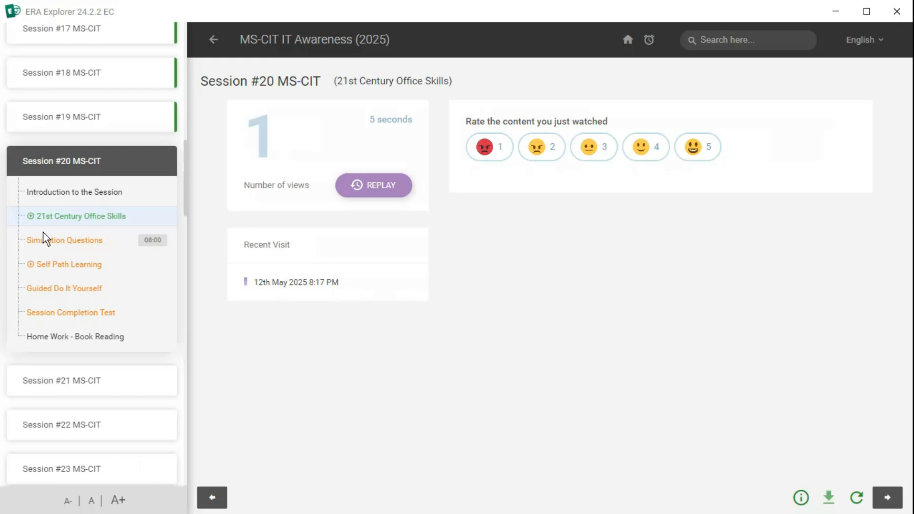
Step: Start a new exam attempt of the Knowledge Check that follows the File Tab topic in Session #20 MS-CIT
left_click(93, 220)
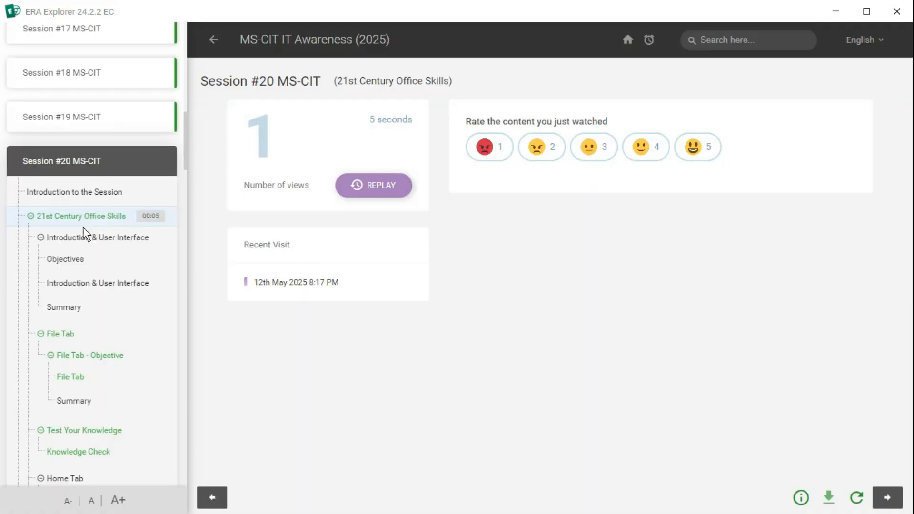
left_click(39, 333)
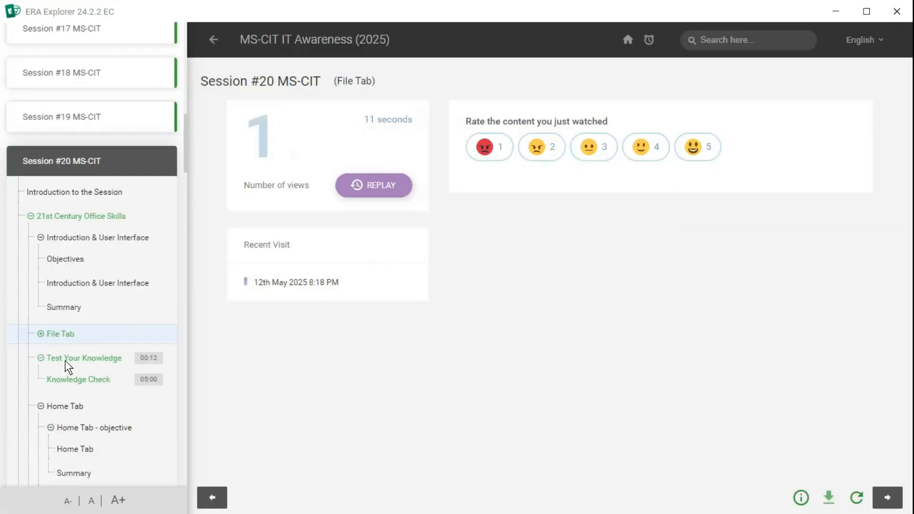
left_click(70, 380)
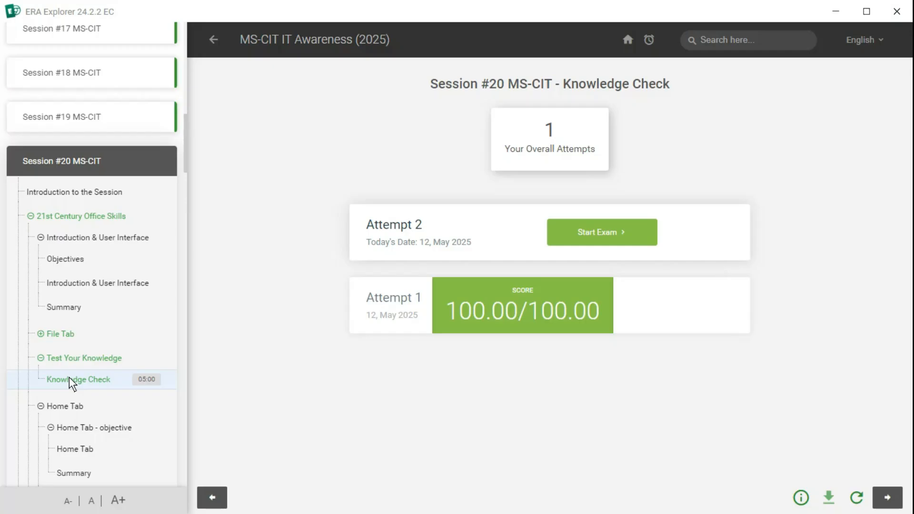
left_click(595, 235)
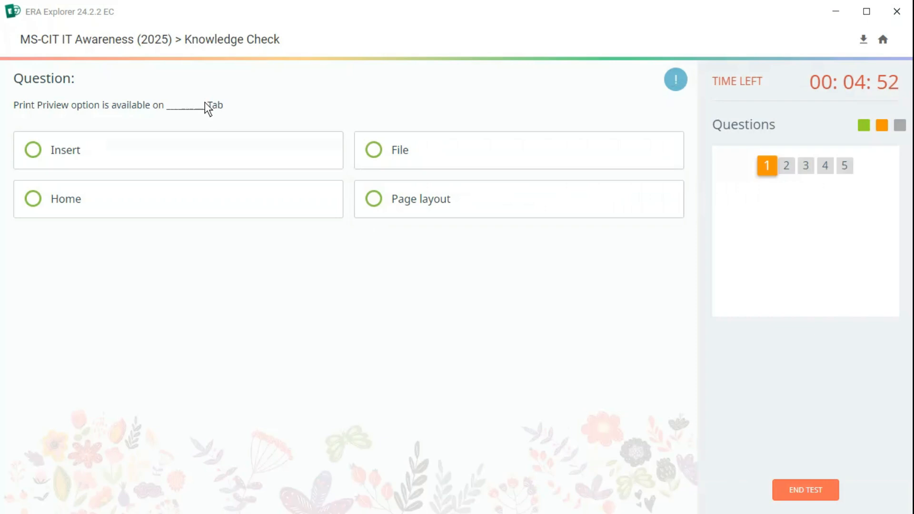
Step: Submit "File" for the print preview question and "Click on File Tab > New > Blank Sheet" for the blank sheet question
left_click(406, 156)
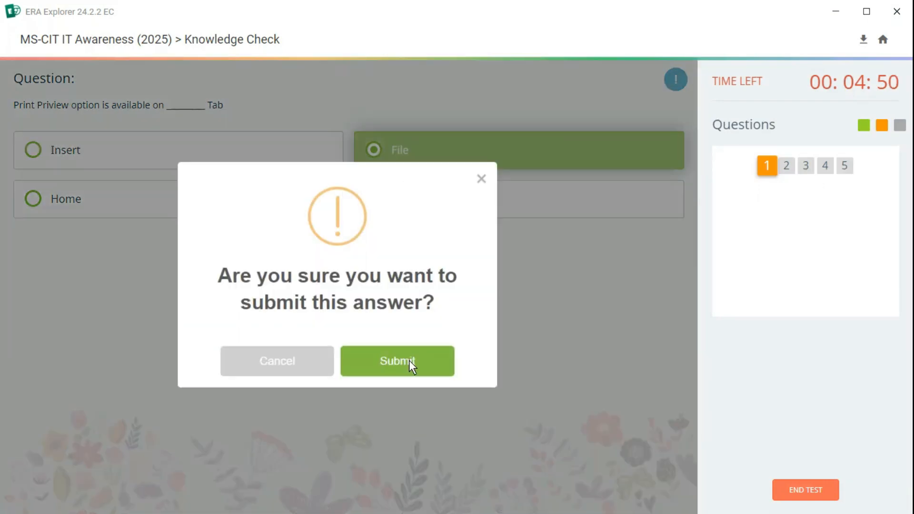
left_click(410, 361)
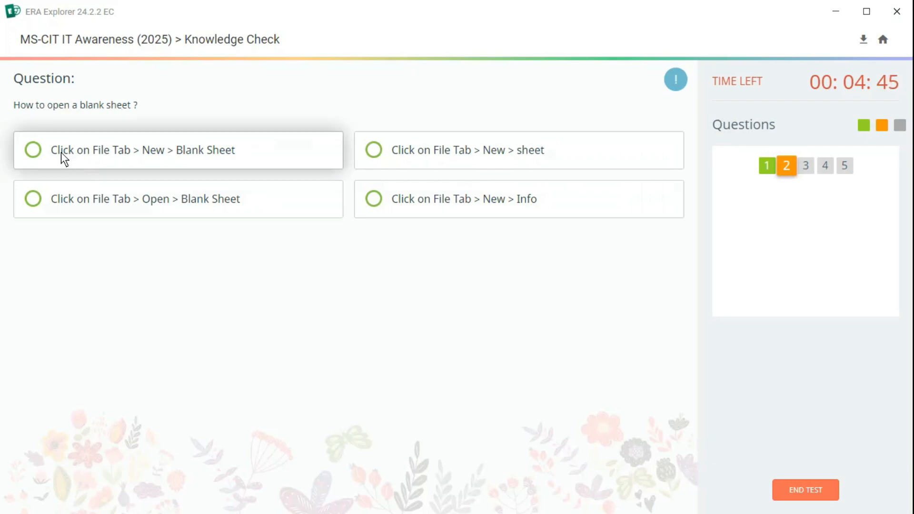
left_click(194, 150)
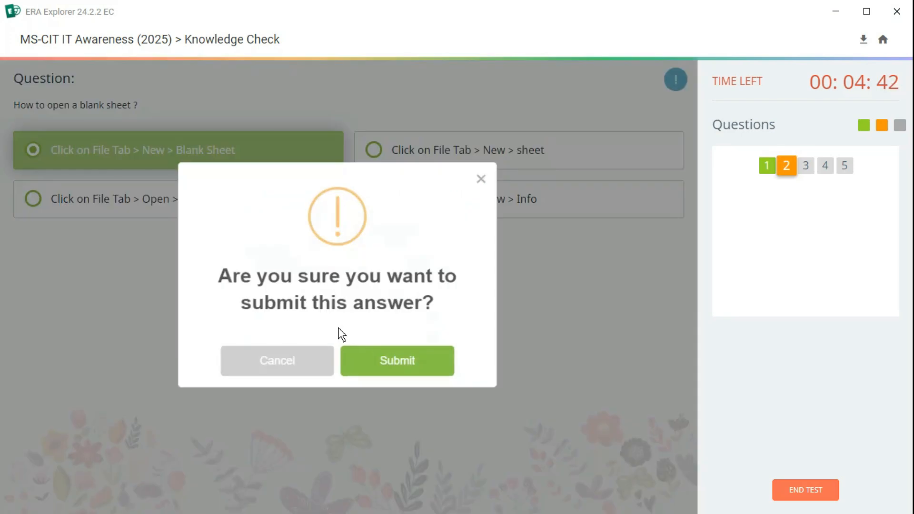
left_click(414, 364)
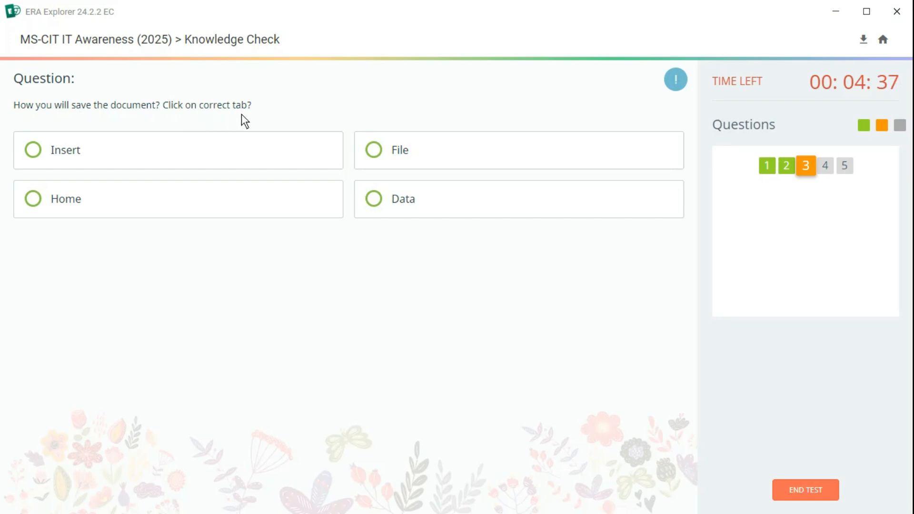
Step: Submit "File" as the tab for saving the document and "True" for exporting the document in PDF form
left_click(406, 160)
left_click(426, 357)
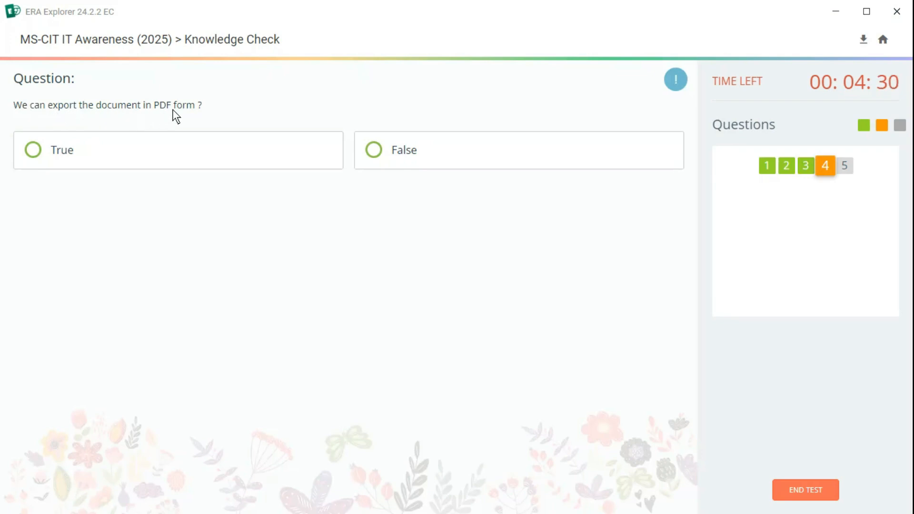
left_click(38, 150)
left_click(409, 364)
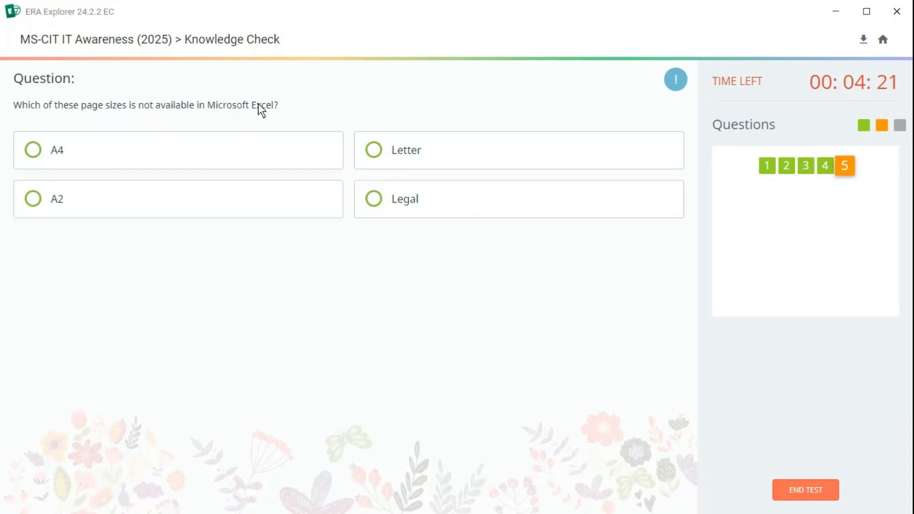
Step: Submit "A2" as the page size not available in Excel and end the test with the confirmation text "End Exam"
left_click(64, 207)
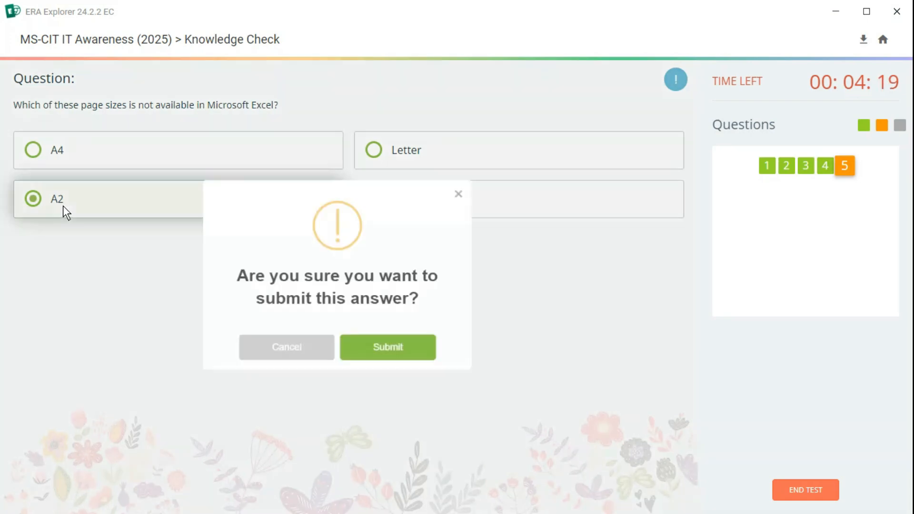
left_click(415, 361)
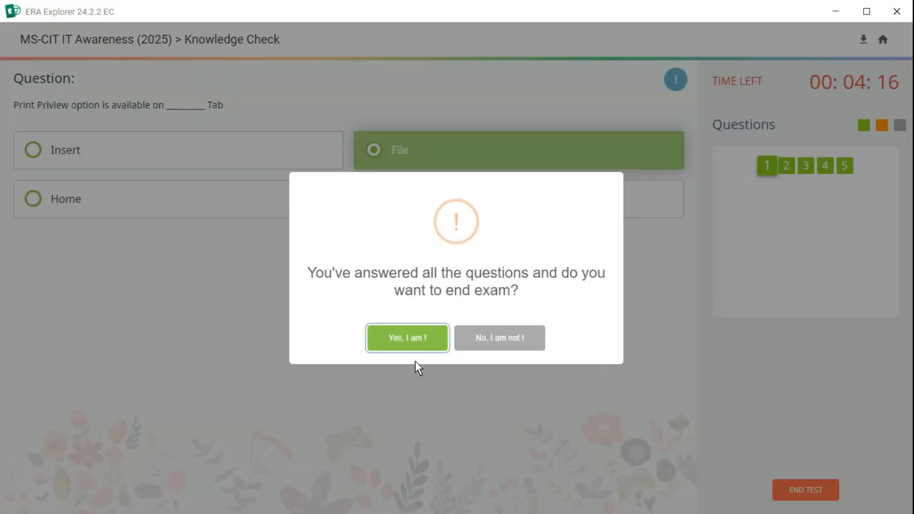
left_click(417, 342)
left_click_drag(427, 253, 398, 300)
left_click(411, 361)
left_click(450, 337)
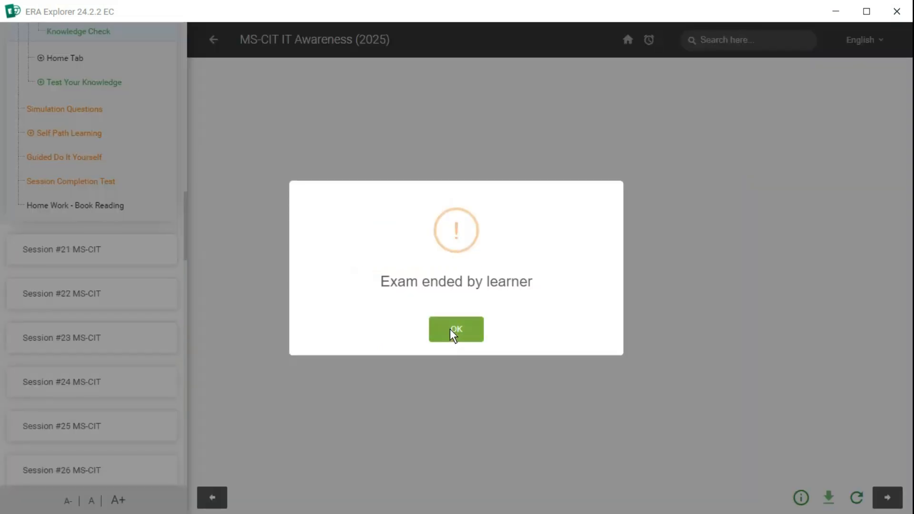
left_click(450, 329)
Step: Start a new exam attempt of the Knowledge Check that follows the Home Tab topic in Session #20
scroll(52, 95, "up", 3)
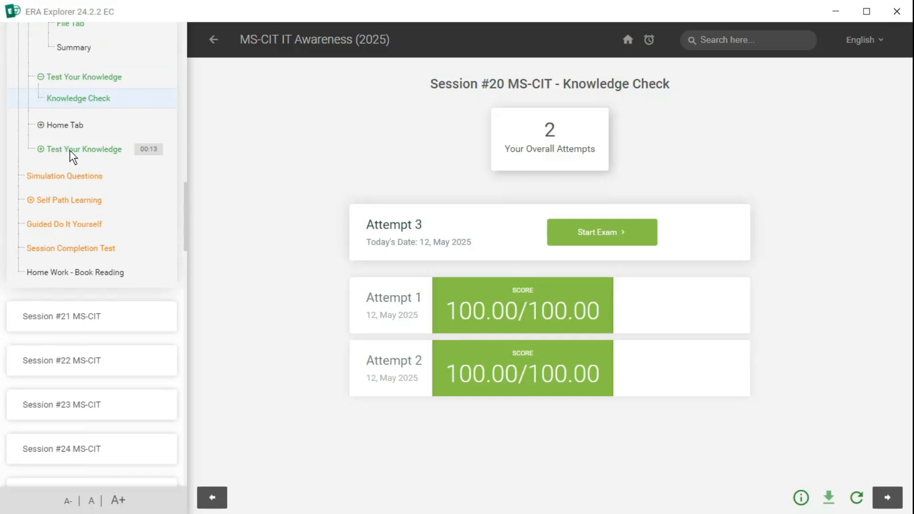
left_click(70, 151)
left_click(64, 173)
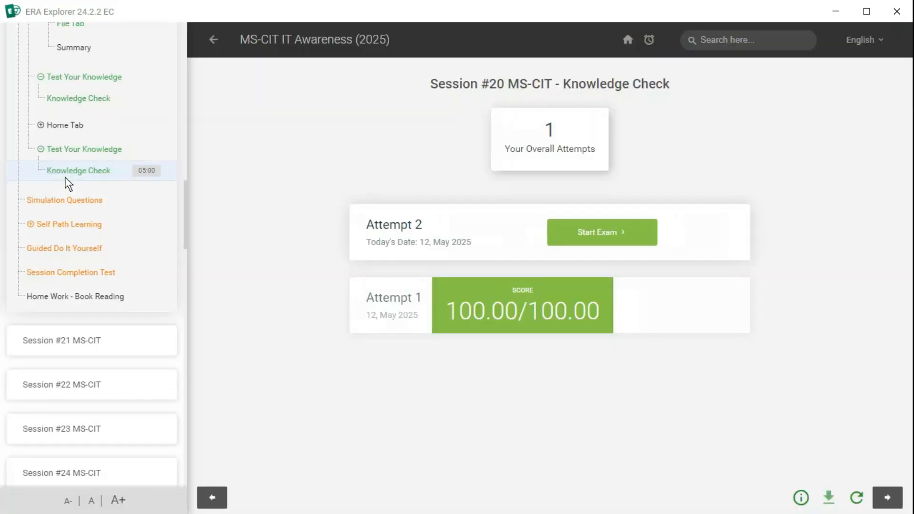
left_click(568, 241)
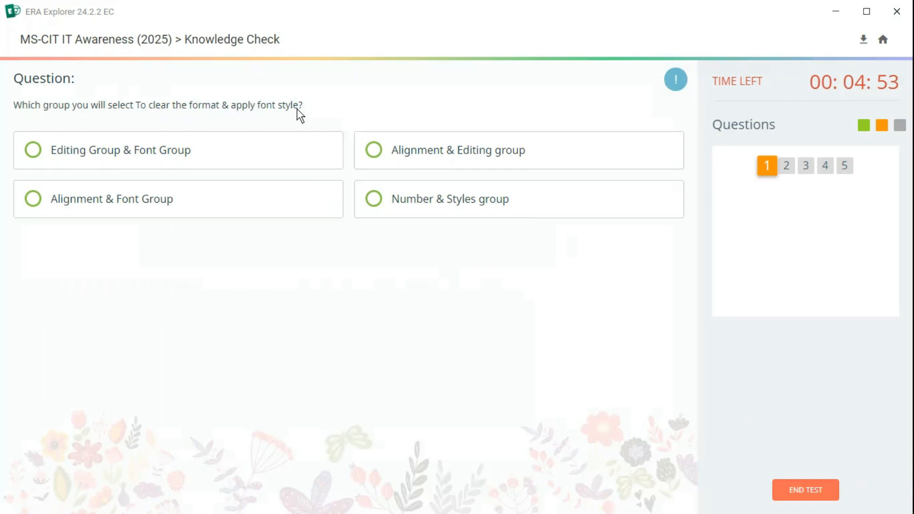
Step: Submit "Editing Group & Font Group" for clearing format and applying font style, and "shows" for the Wrap Text question
left_click(121, 151)
left_click(402, 366)
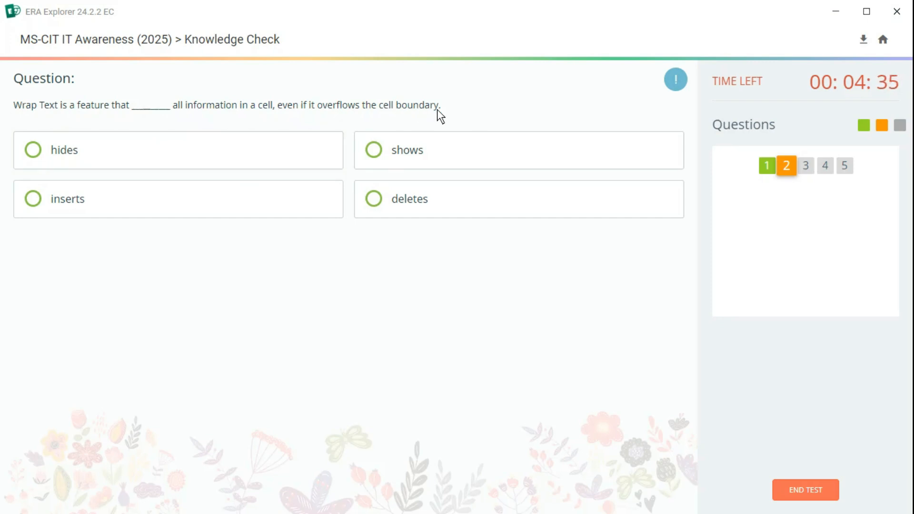
left_click(399, 156)
left_click(413, 362)
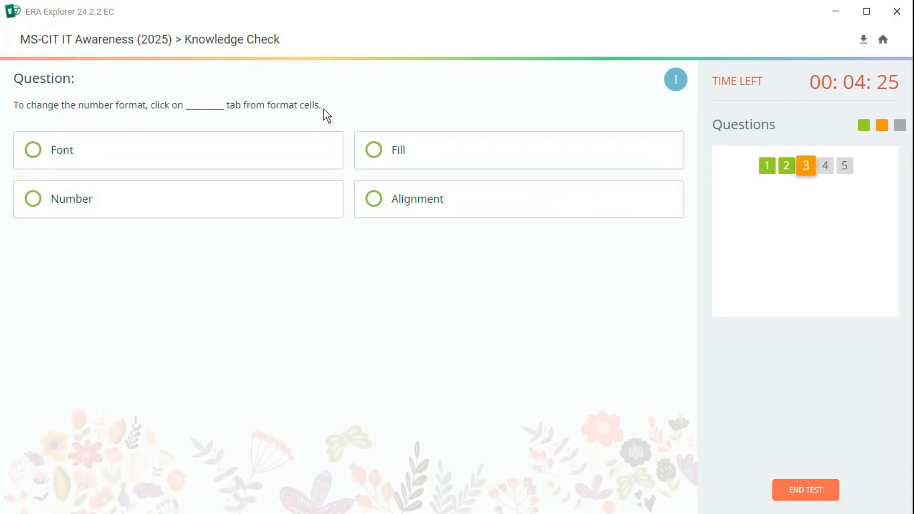
Step: Submit "Number" for the number format question and "Home > Font" for the font size question
left_click(55, 209)
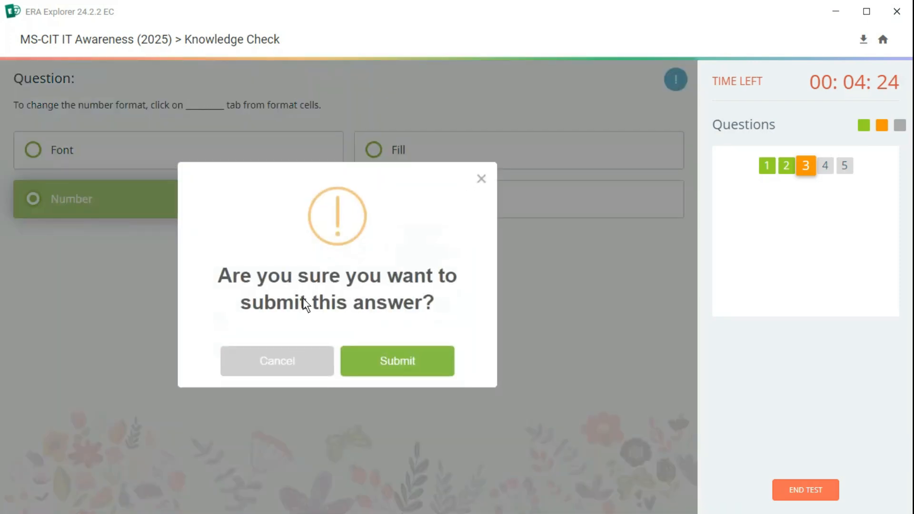
left_click(388, 361)
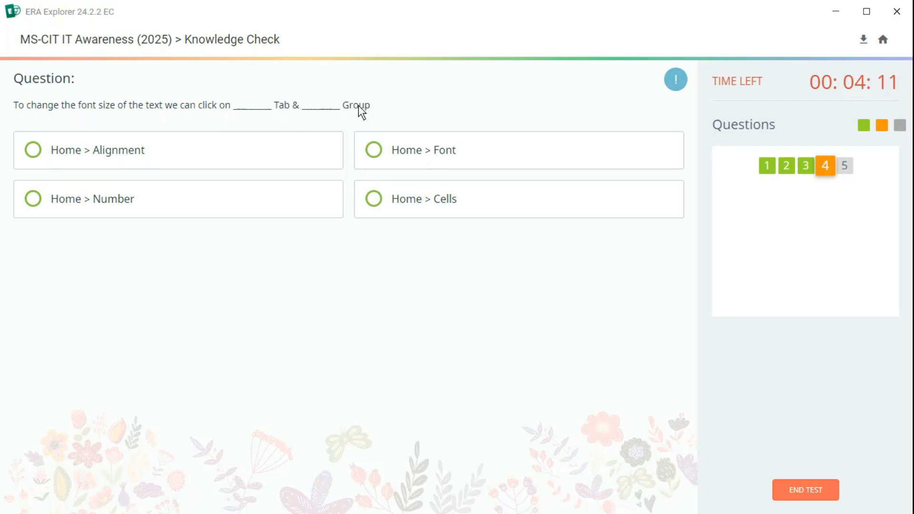
left_click(376, 153)
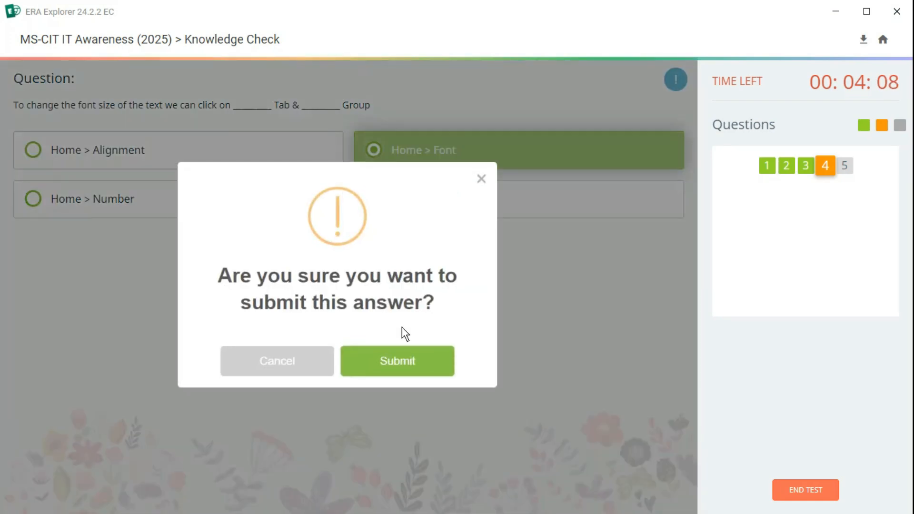
left_click(399, 365)
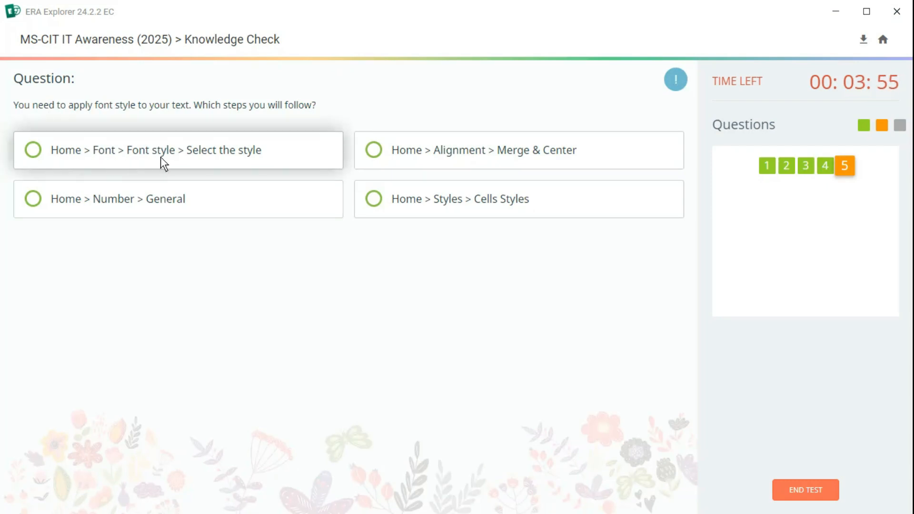
Step: Submit "Home > Font > Font style > Select the style" for the font style question and end the test with the confirmation text "End Exam"
left_click(105, 153)
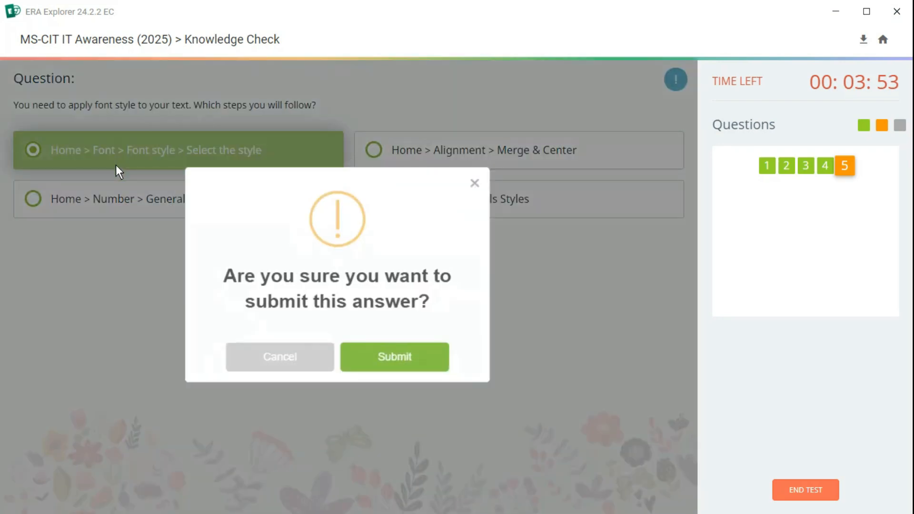
left_click(399, 359)
left_click(418, 336)
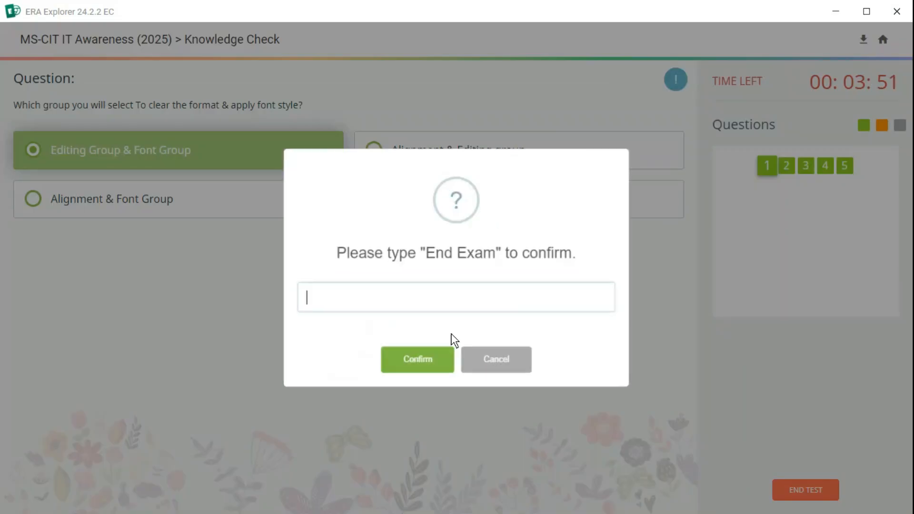
left_click_drag(428, 258, 442, 260)
left_click_drag(503, 259, 414, 298)
left_click(417, 357)
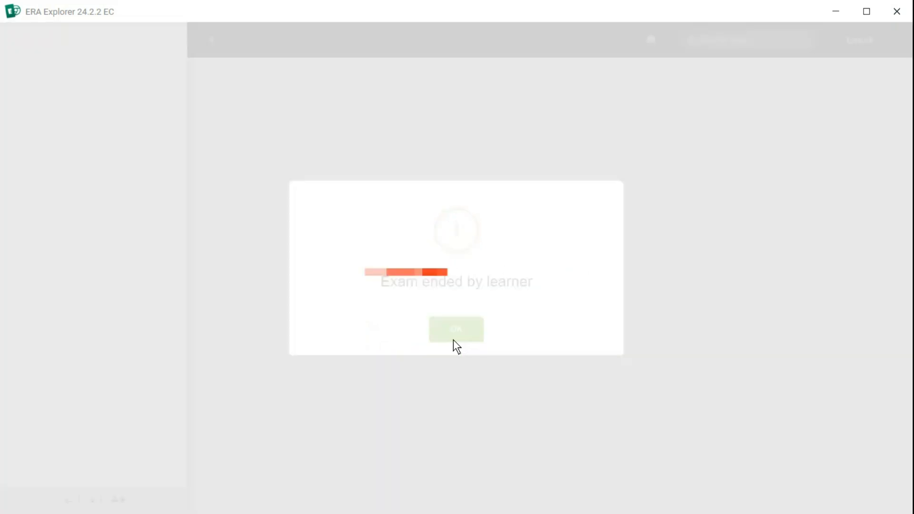
left_click(455, 329)
Step: Start the first exam attempt of the Simulation Questions in Session #20
scroll(85, 252, "up", 1)
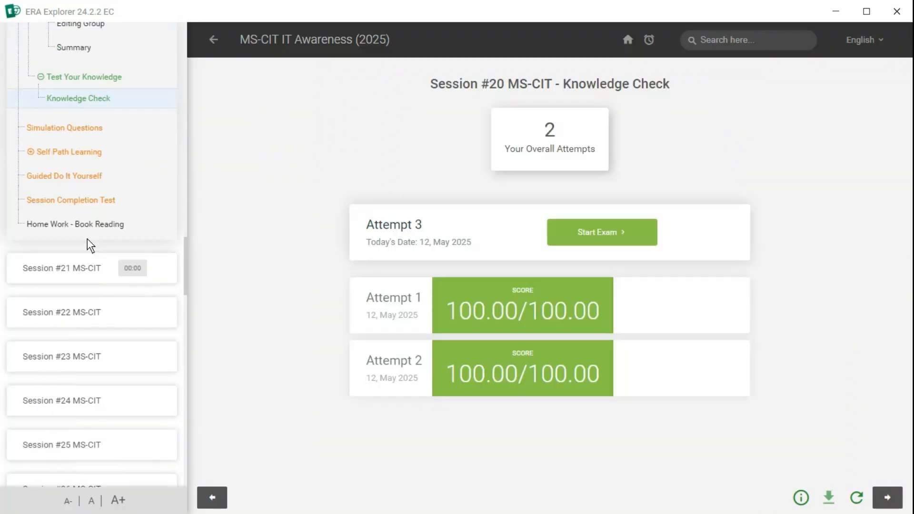
left_click(74, 130)
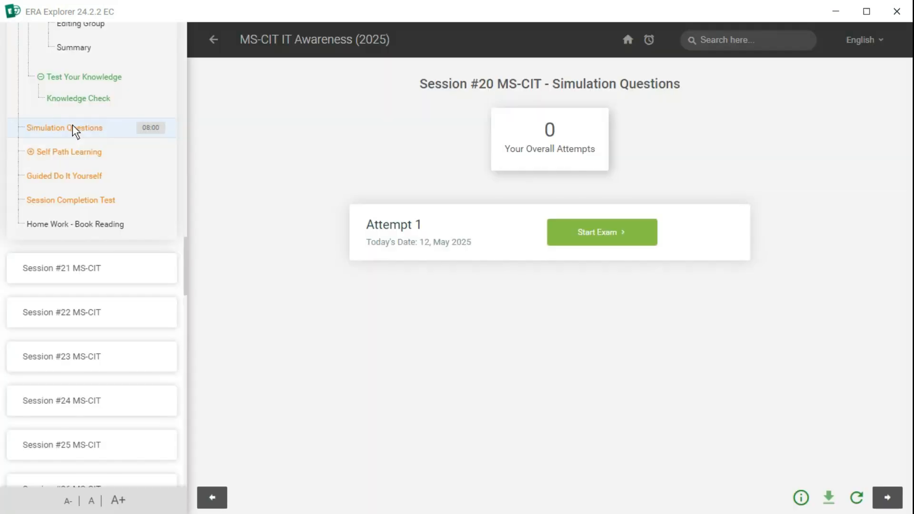
left_click(611, 228)
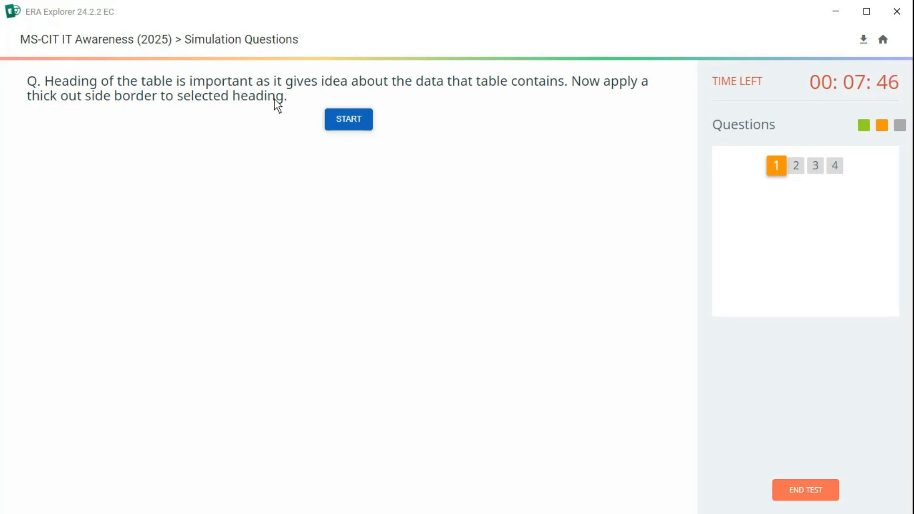
Step: Start simulation question 1 and apply Thick Outside Borders to the selected table heading cells
left_click(348, 122)
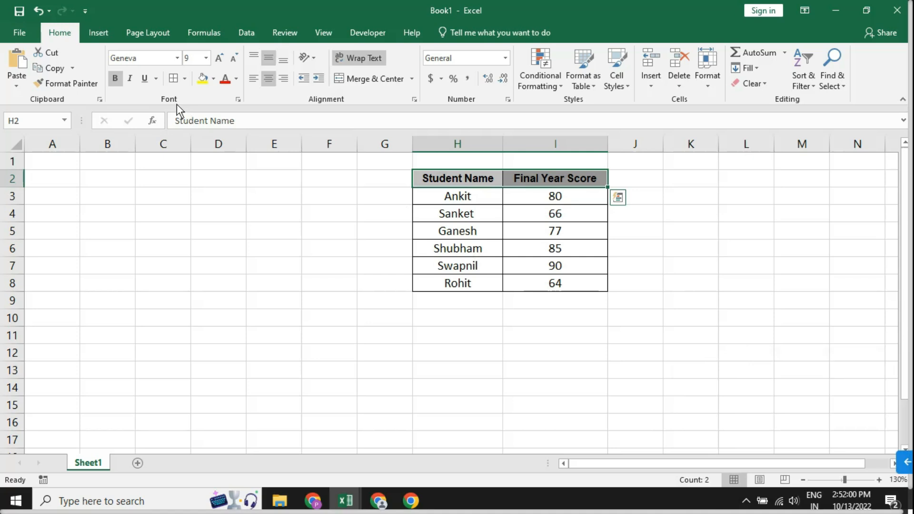
left_click(183, 78)
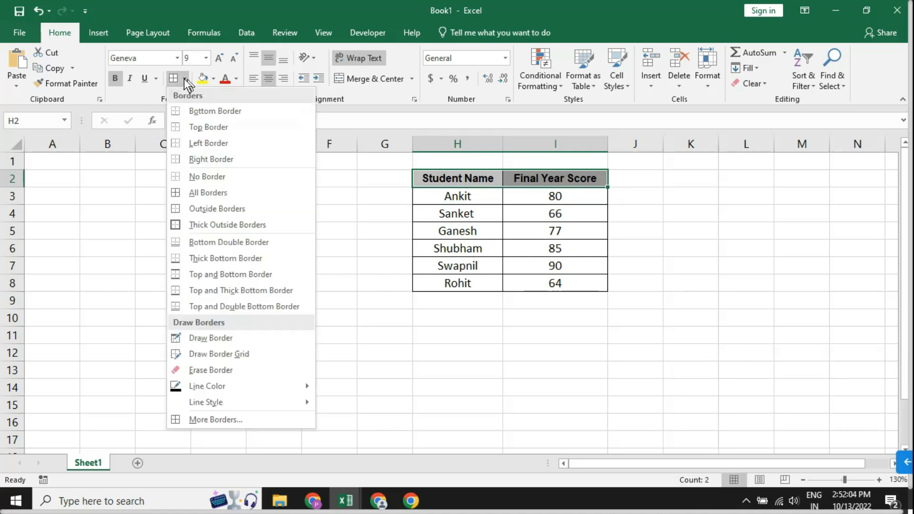
left_click(203, 225)
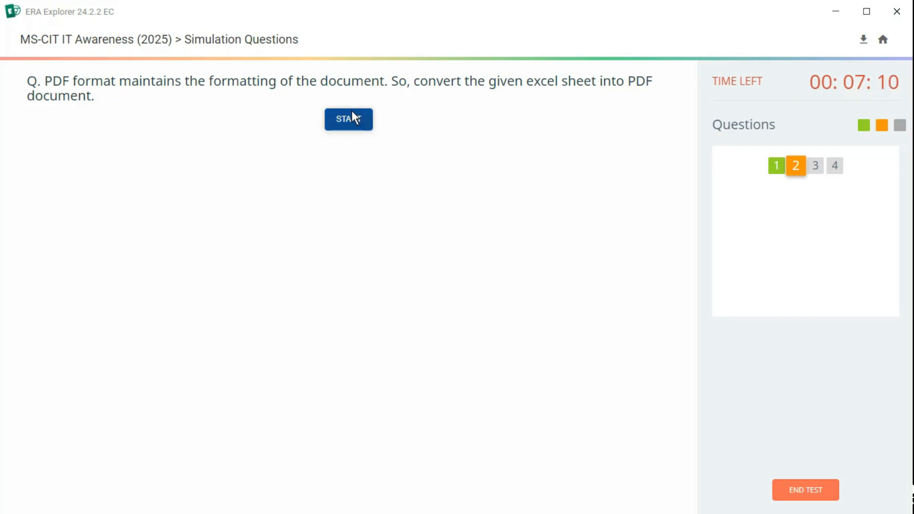
Step: Start simulation question 2 and export the Excel sheet as a PDF document, publishing it under the file name Book1
left_click(360, 125)
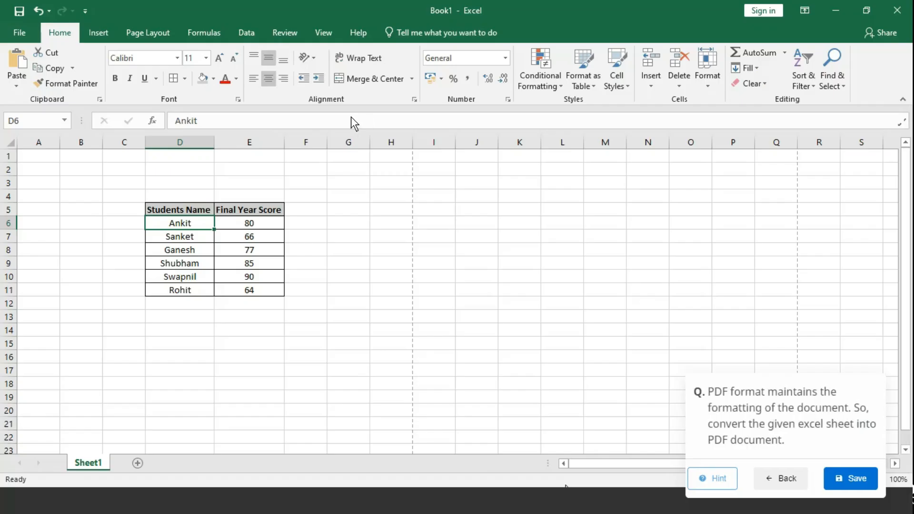
left_click(20, 29)
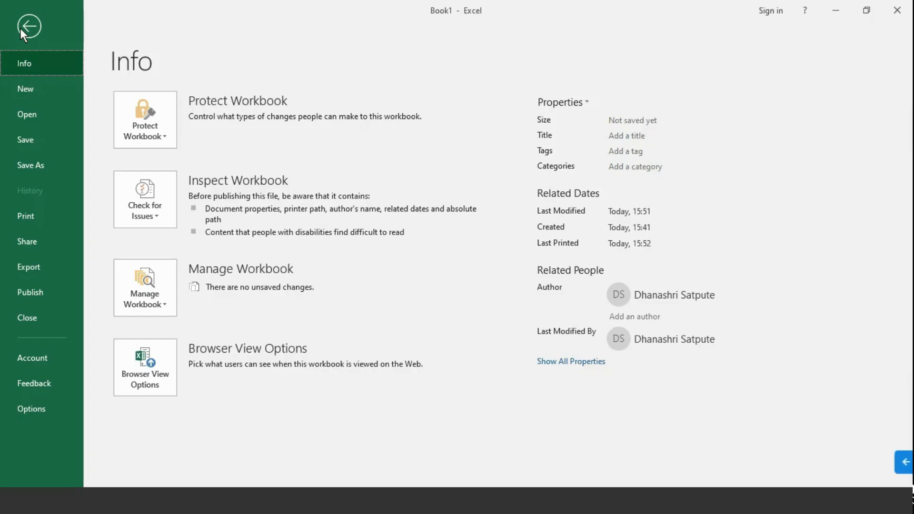
left_click(30, 269)
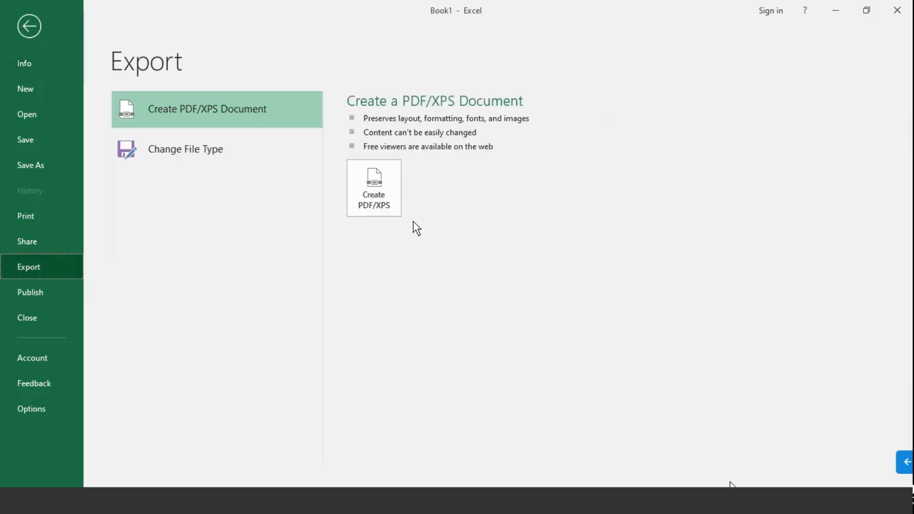
left_click(382, 209)
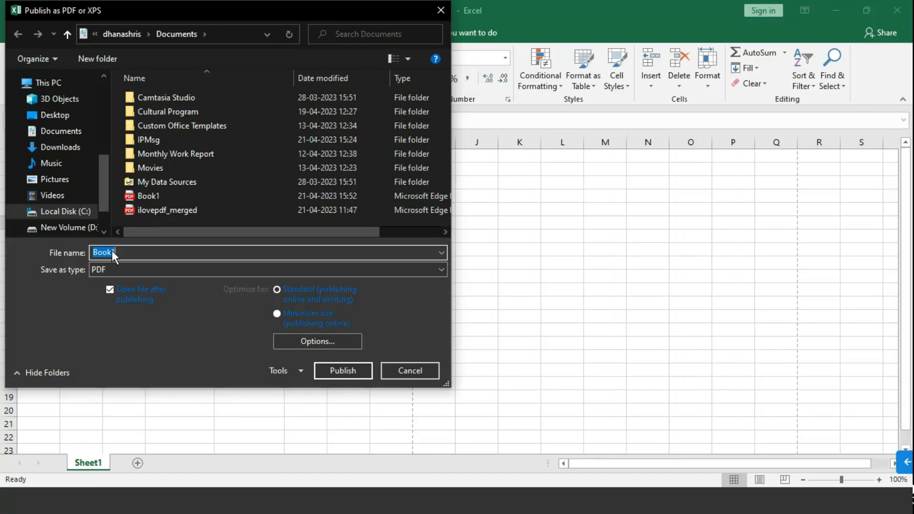
left_click(348, 371)
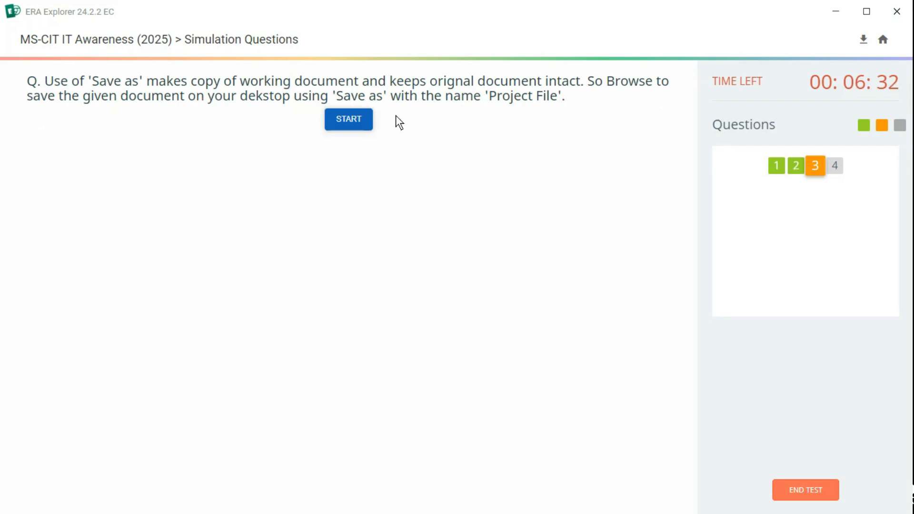
Step: Start simulation question 3 and save a copy of the workbook to the Desktop as "Project File"
left_click(342, 121)
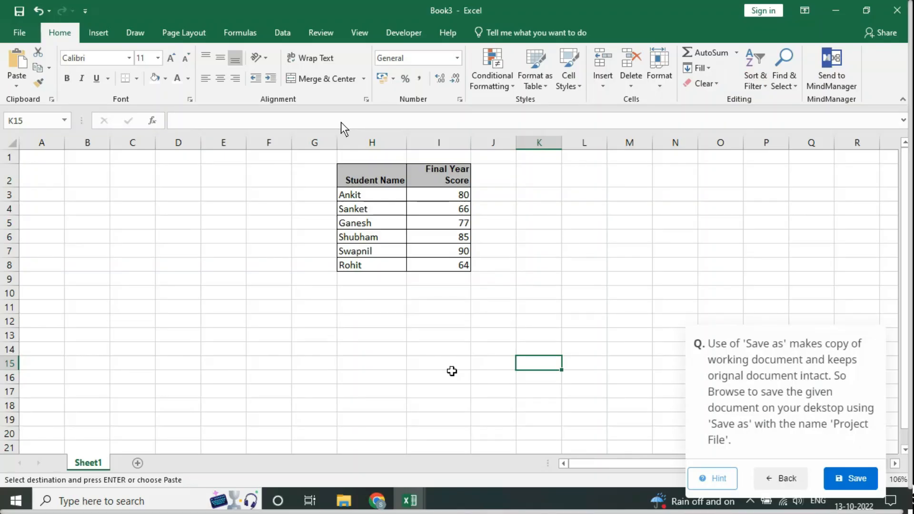
left_click(15, 31)
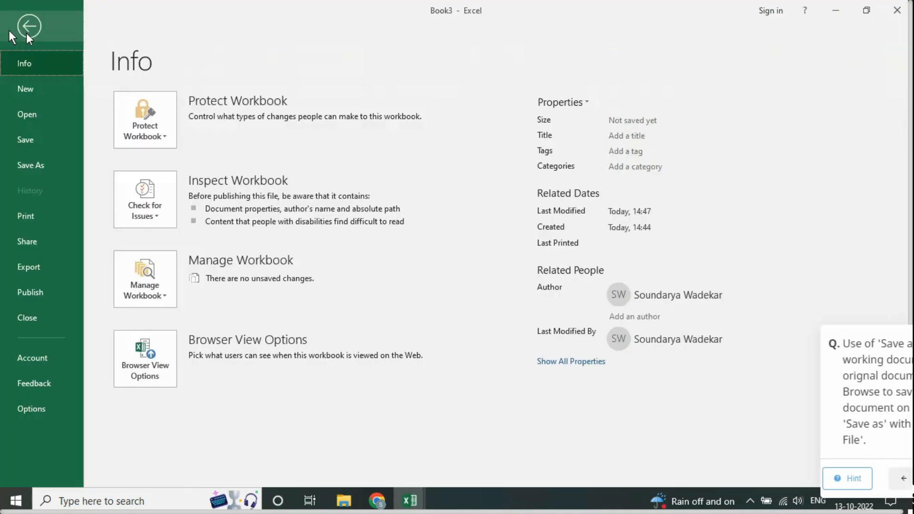
left_click(37, 166)
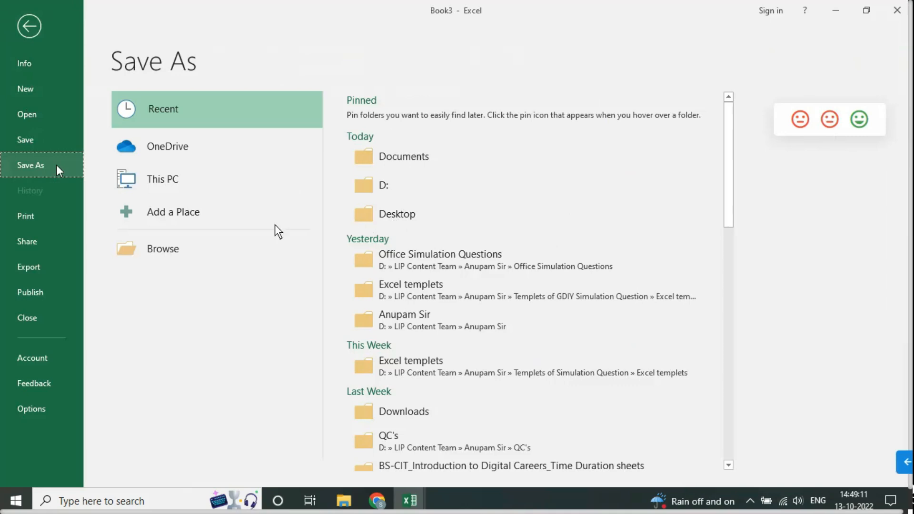
left_click(160, 250)
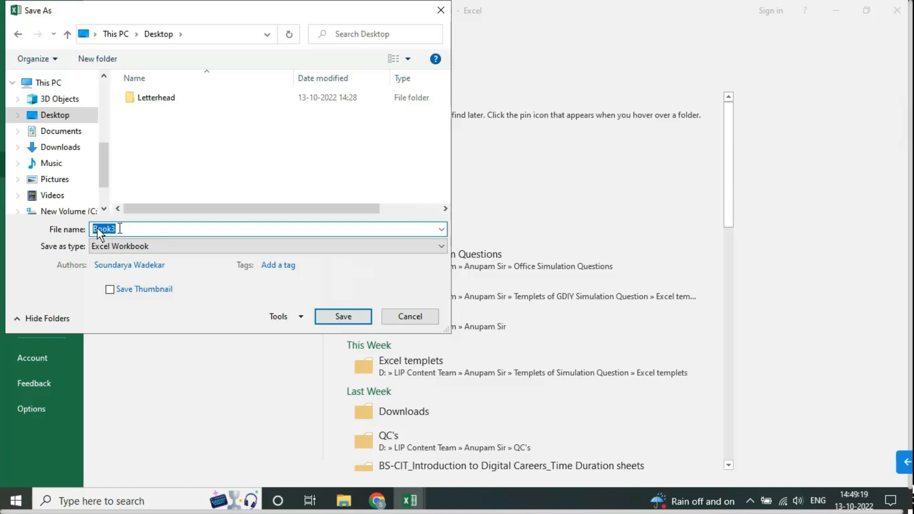
type("Project File")
left_click(343, 316)
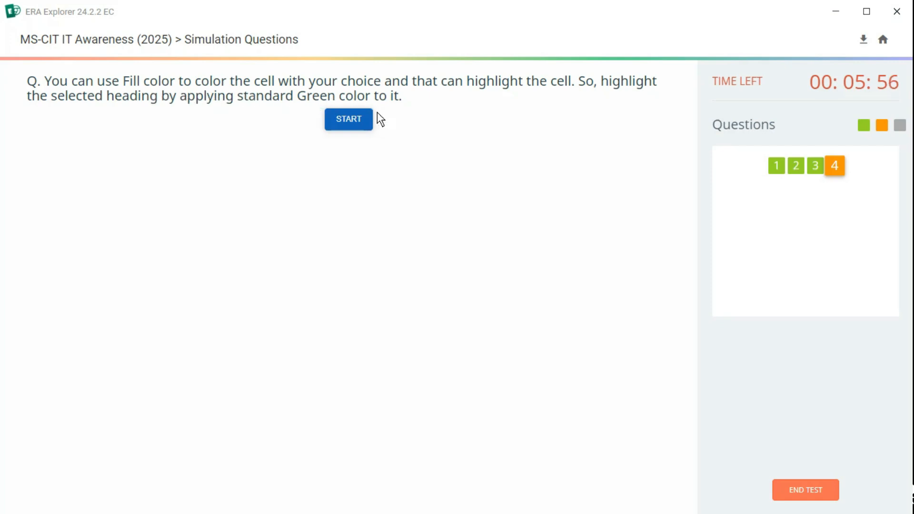
Step: Start simulation question 4 and fill the selected table heading cells with the standard Green color
left_click(345, 119)
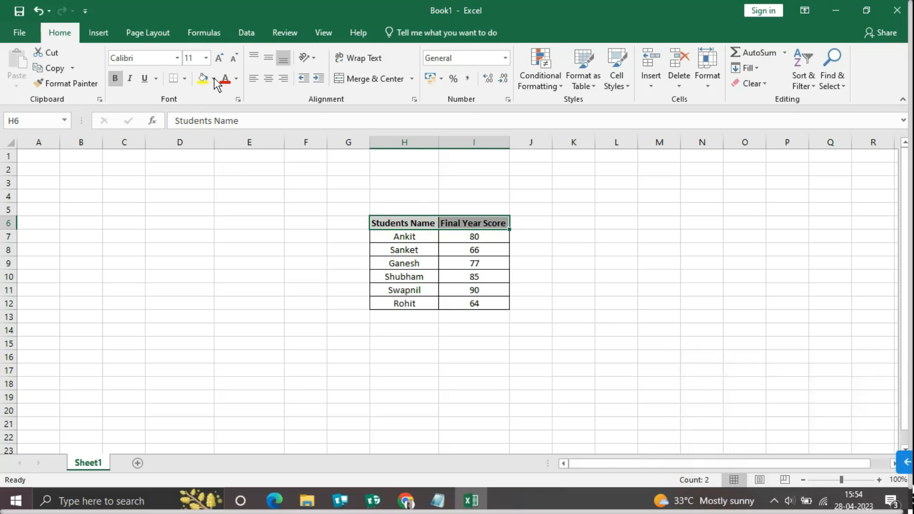
left_click(213, 78)
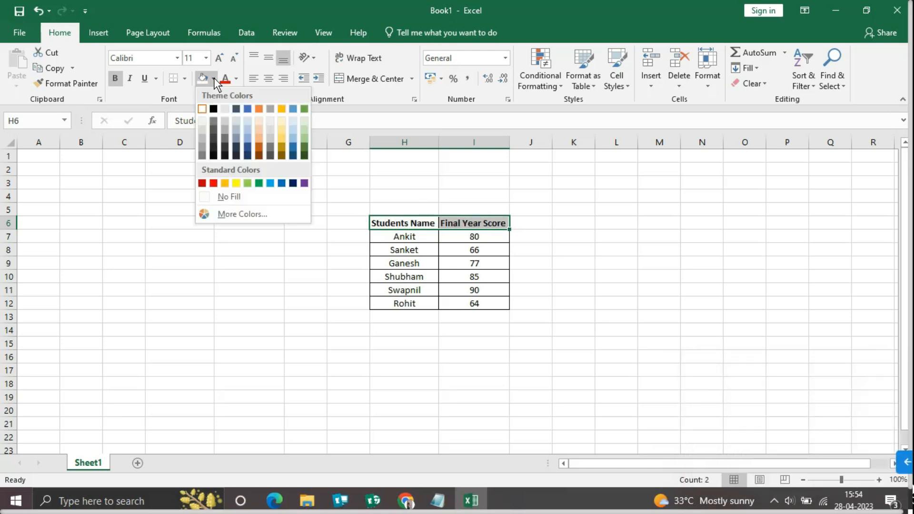
left_click(258, 183)
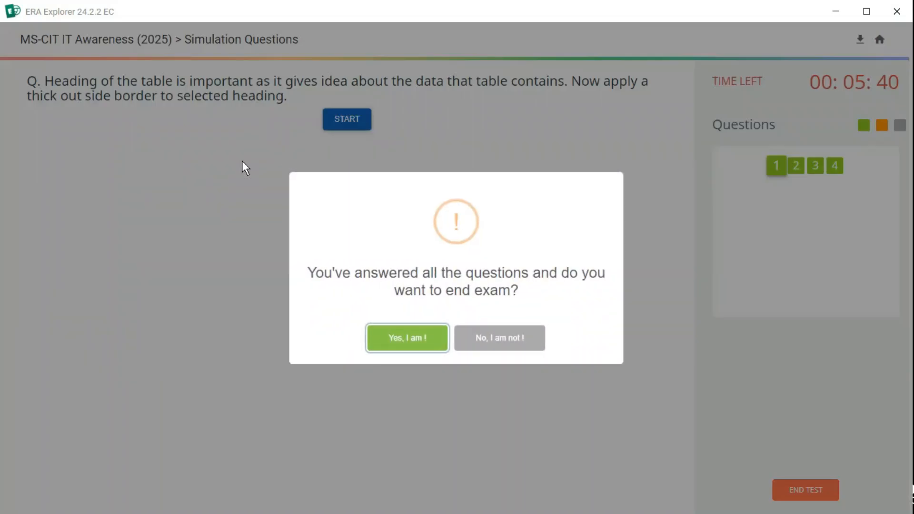
Step: End the Simulation Questions exam and dismiss the closing notice
left_click(410, 335)
left_click_drag(428, 253, 412, 296)
left_click(419, 357)
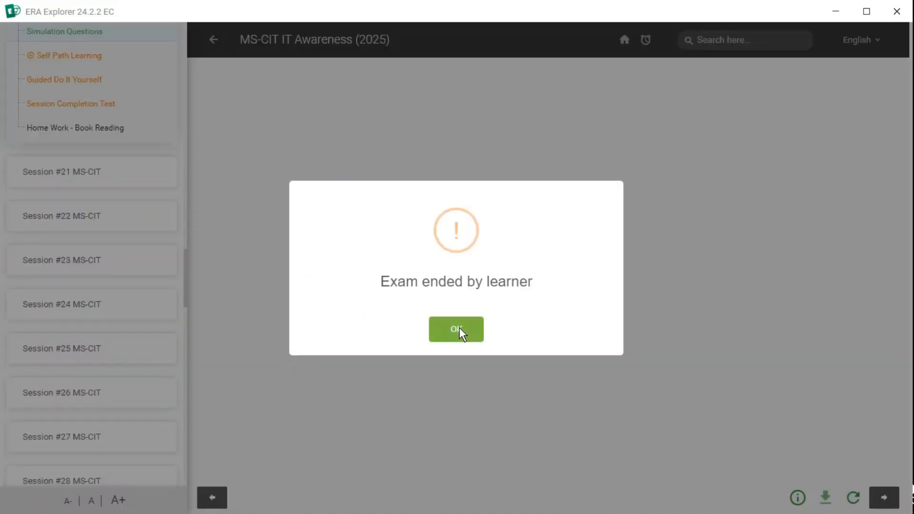
left_click(459, 328)
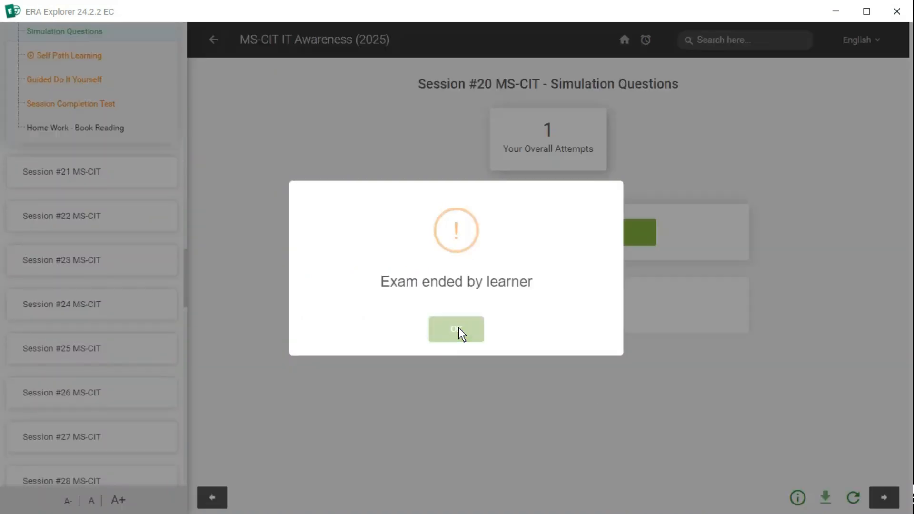
Step: Open Self Path Learning in Session #20 and begin the "File Tab & Home Tab" topic
scroll(47, 190, "up", 1)
left_click(53, 125)
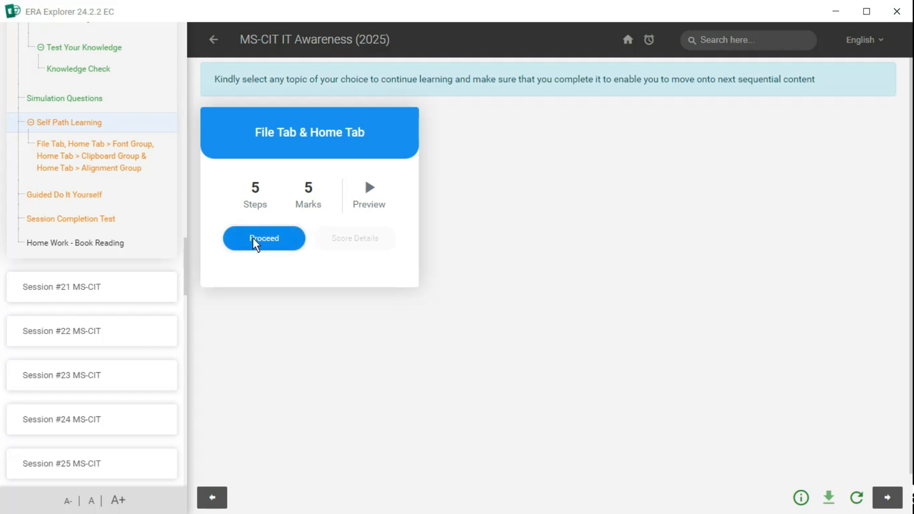
left_click(255, 240)
left_click(462, 404)
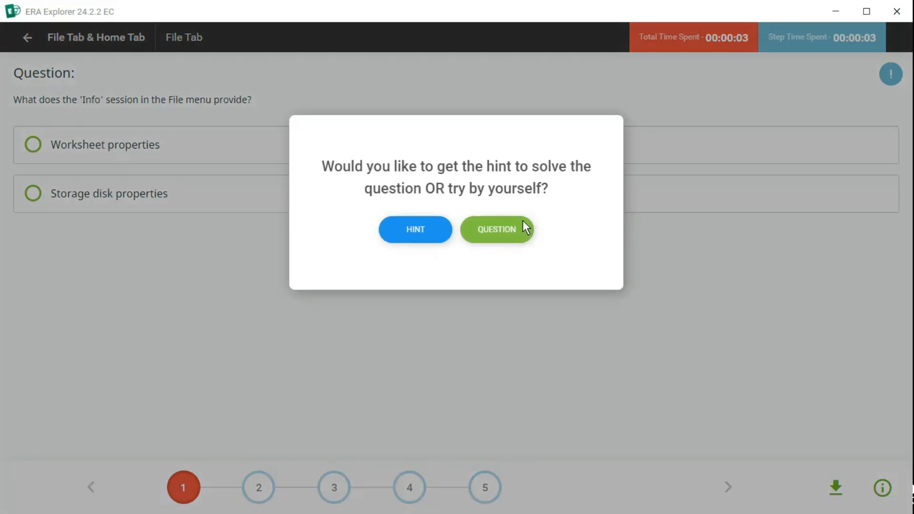
Step: Skip the hint and submit "Worksheet properties" for the question on what Info in the File menu provides
left_click(522, 222)
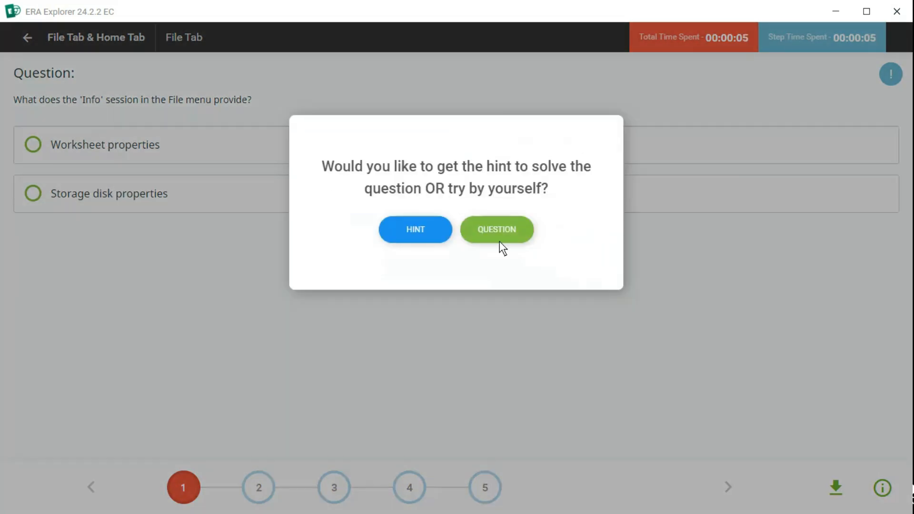
left_click(499, 241)
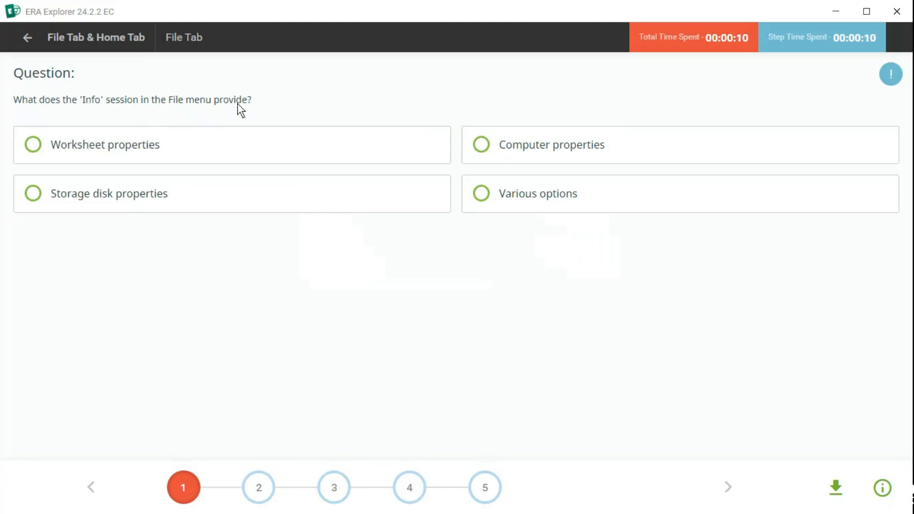
left_click(98, 150)
left_click(519, 337)
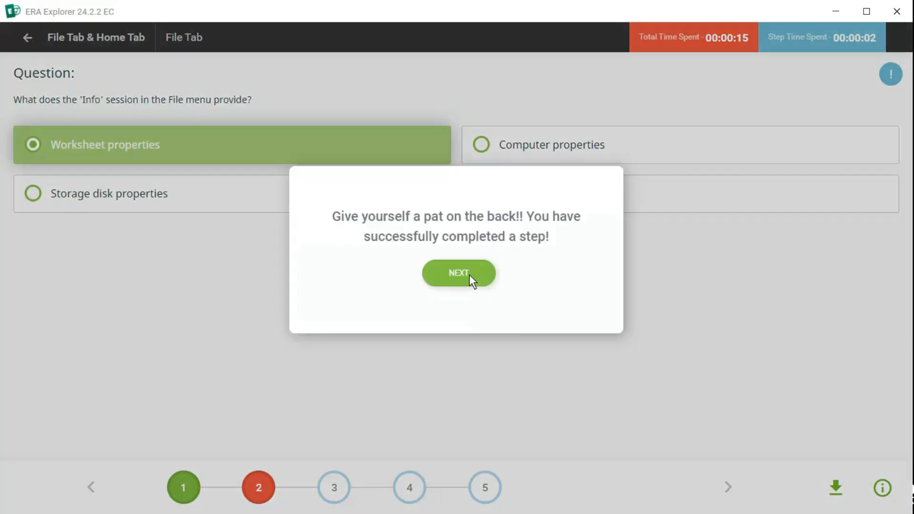
Step: Continue to question 2 without the hint and submit "Ctrl + S" as the shortcut for saving a file
left_click(449, 269)
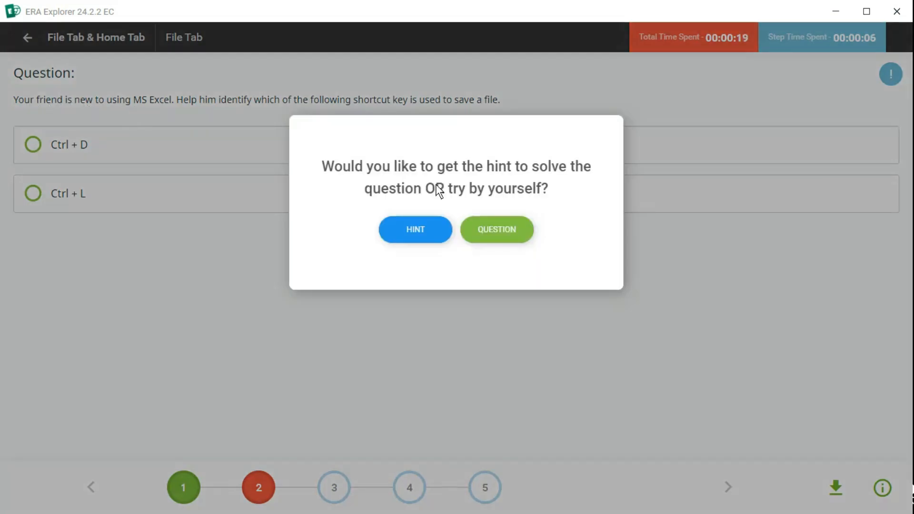
left_click(522, 229)
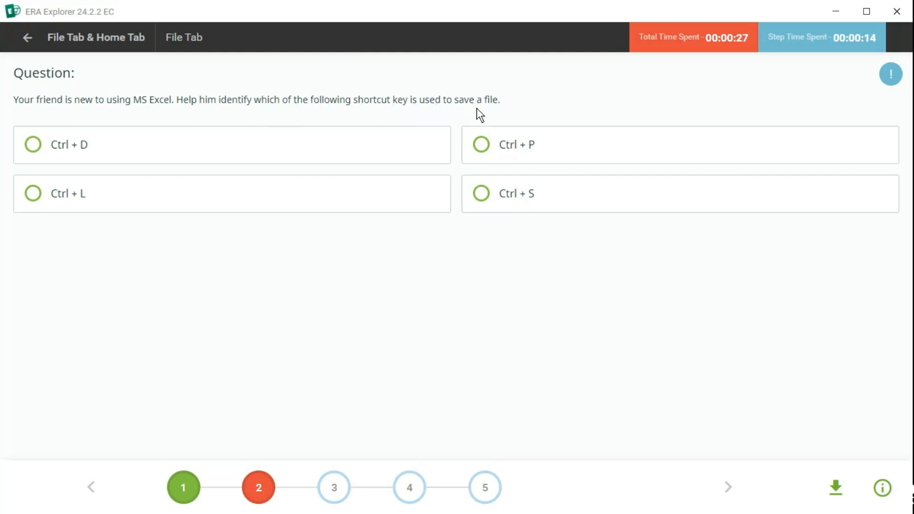
left_click(485, 196)
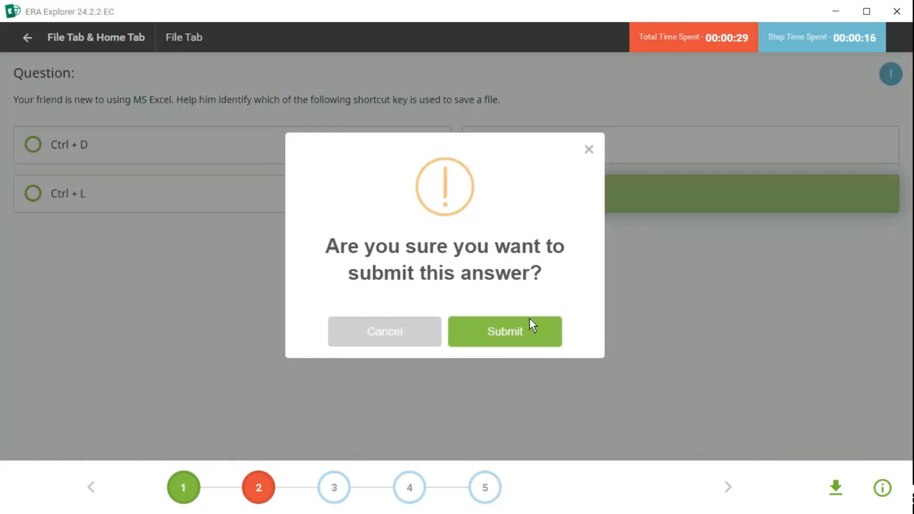
left_click(529, 318)
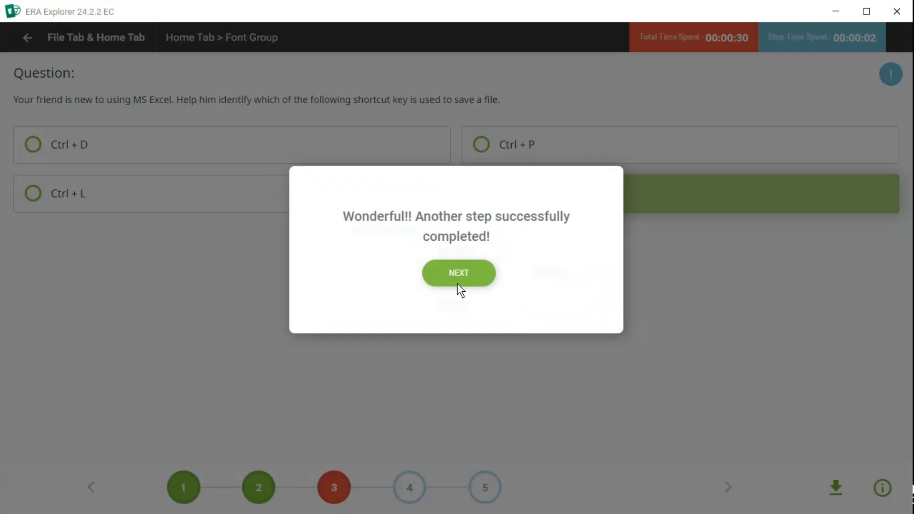
Step: Continue to question 3 without the hint and submit "To control the appearance of text, including font type, size, color, and style"
left_click(456, 278)
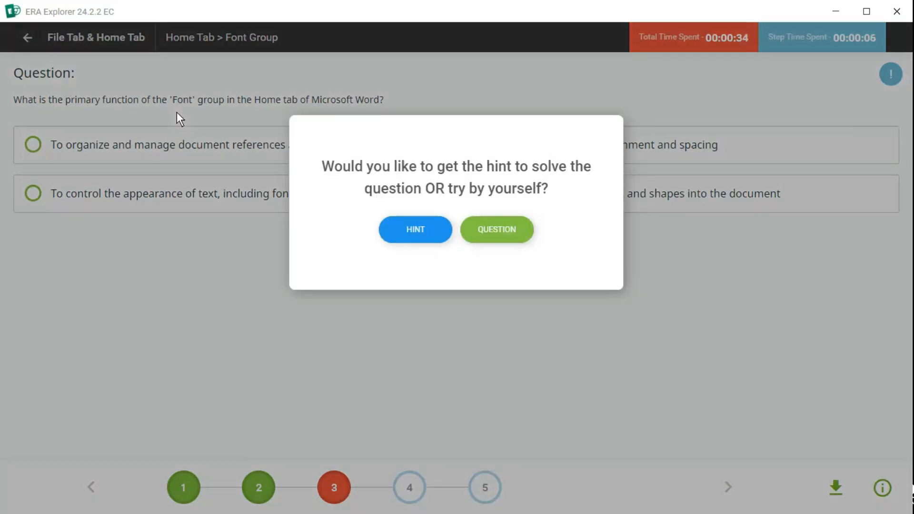
left_click(514, 229)
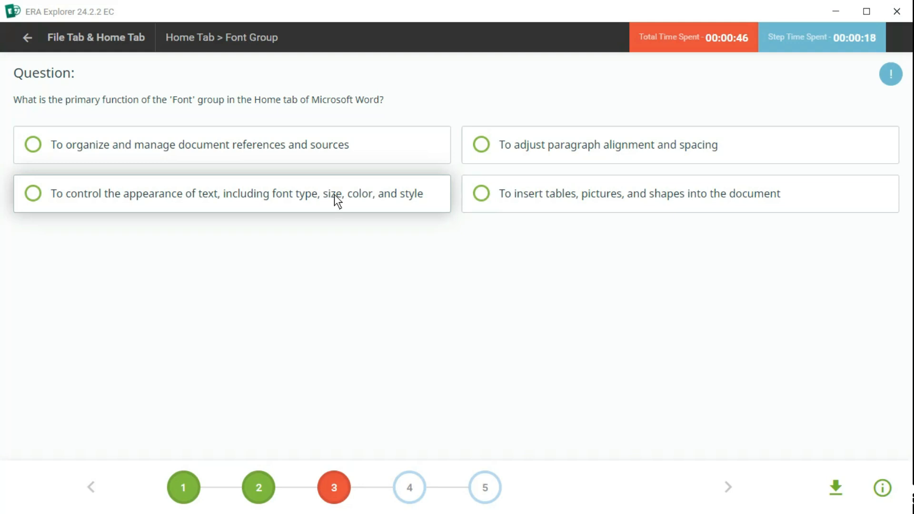
left_click(406, 195)
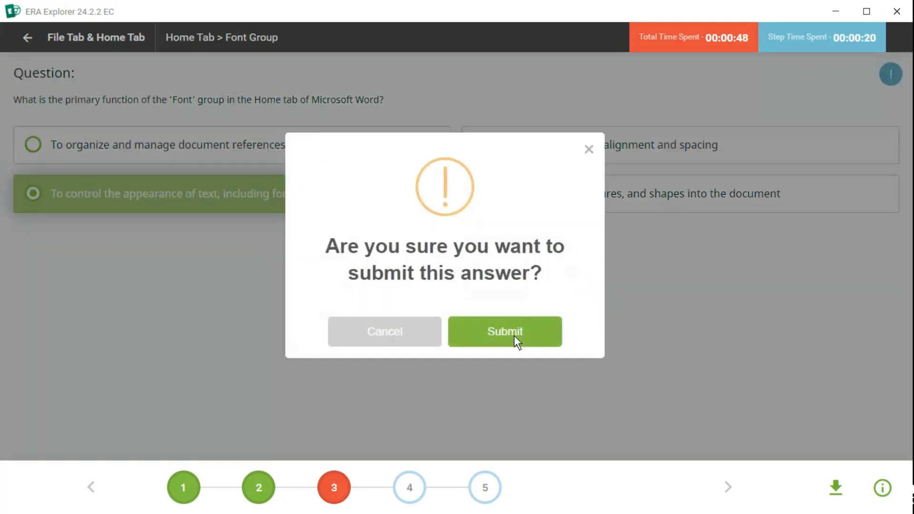
left_click(514, 336)
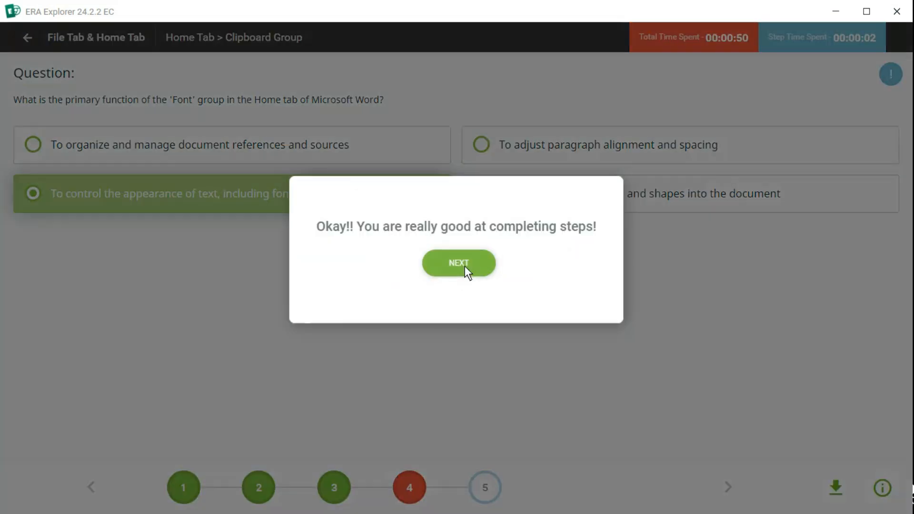
Step: Continue to question 4 without the hint and submit the image that outlines the Clipboard group options
left_click(465, 267)
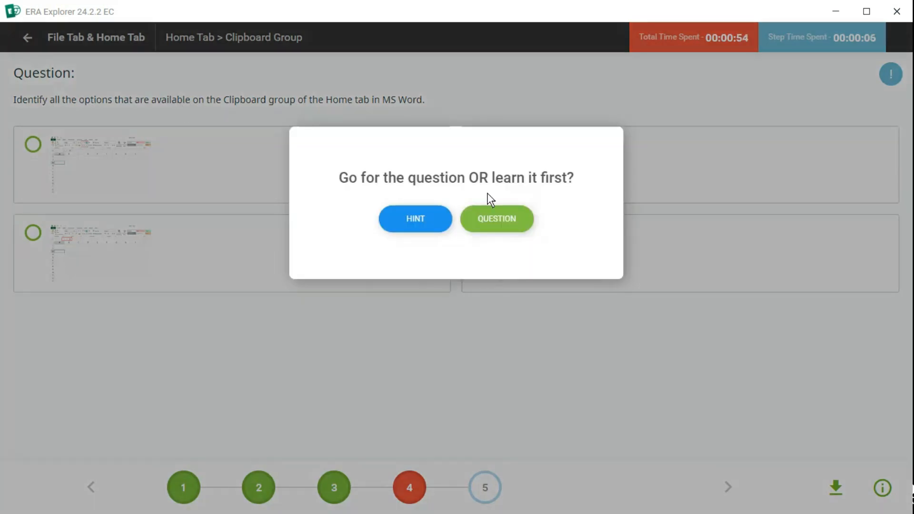
left_click(497, 218)
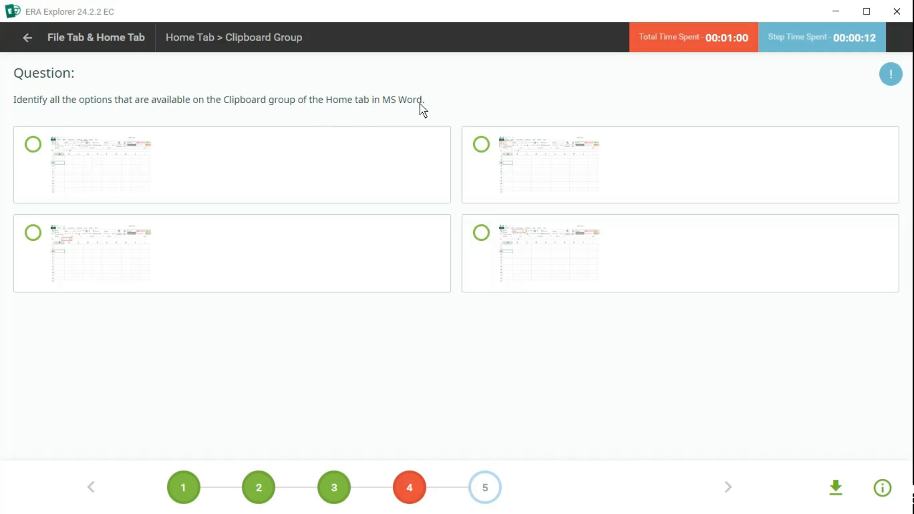
left_click(488, 153)
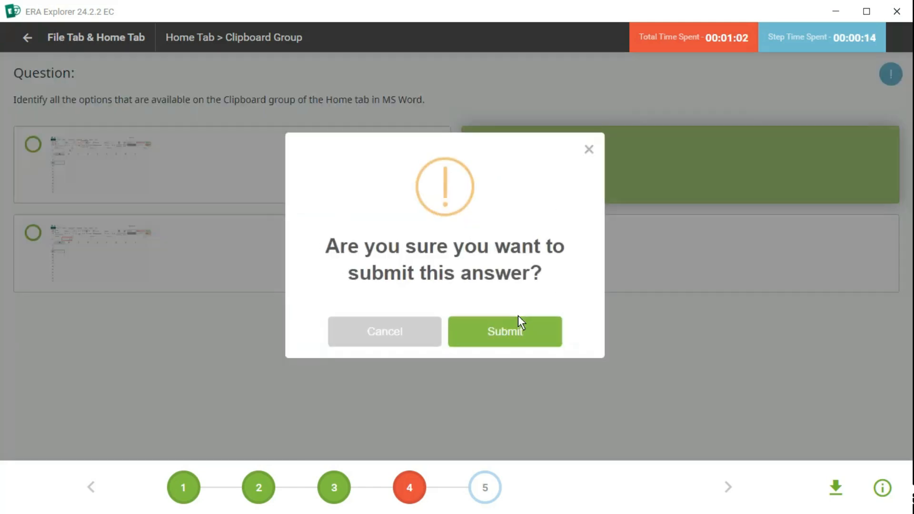
left_click(516, 331)
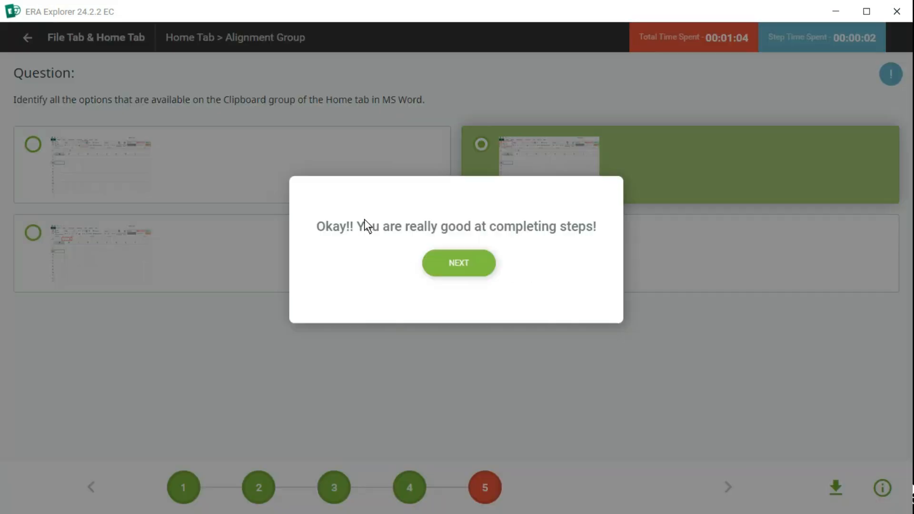
Step: Continue to question 5 without the hint and submit the second image in the first row as the left align icon
left_click(433, 263)
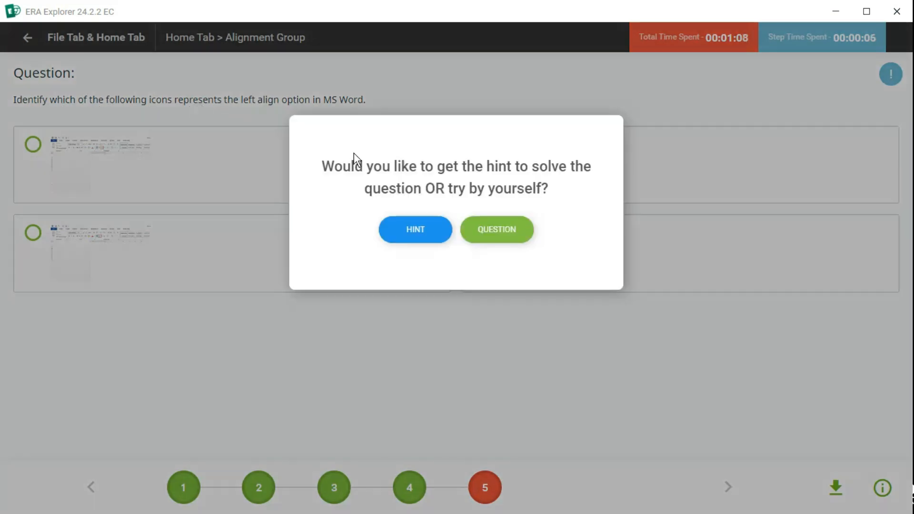
left_click(495, 229)
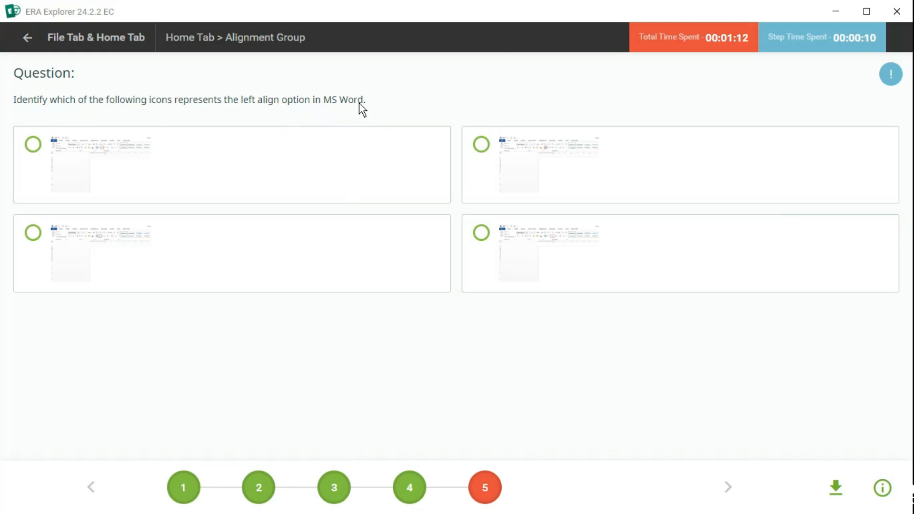
left_click(482, 145)
left_click(524, 327)
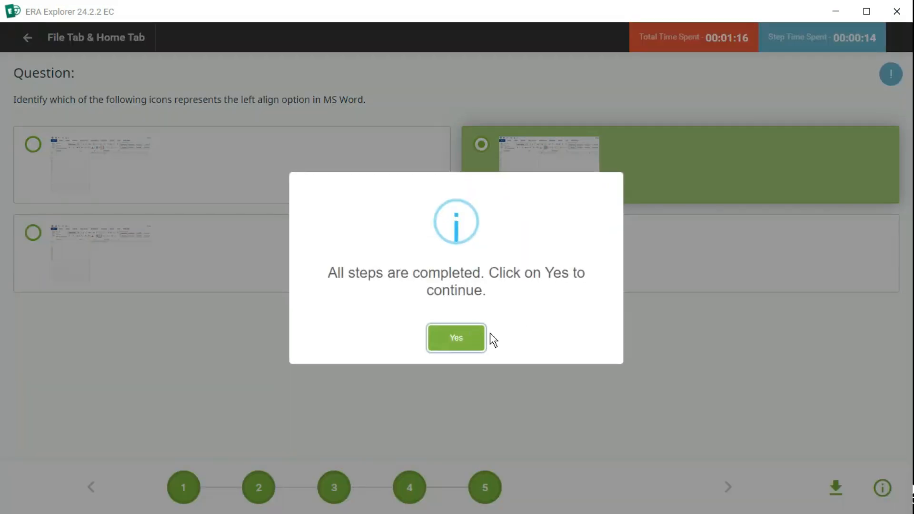
Step: Finish the File Tab & Home Tab activity, return to the course, and start Session #20's Guided Do It Yourself test
left_click(464, 340)
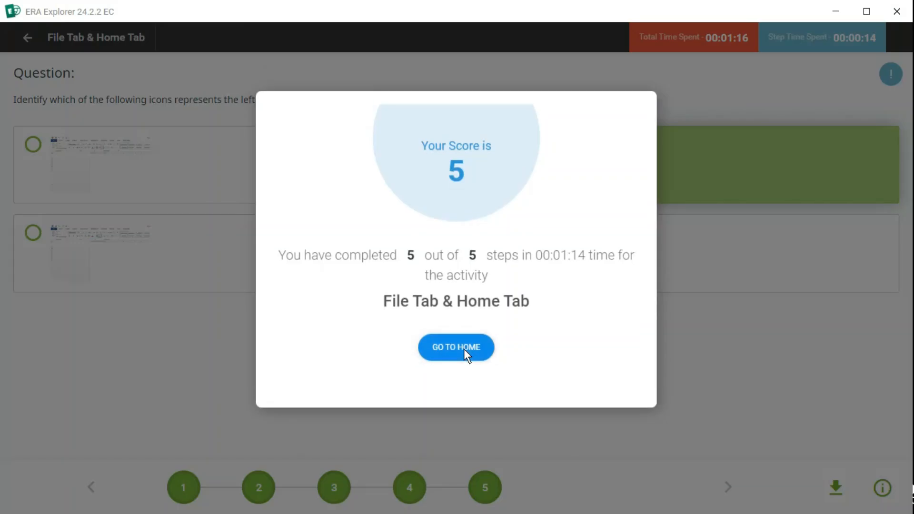
left_click(464, 350)
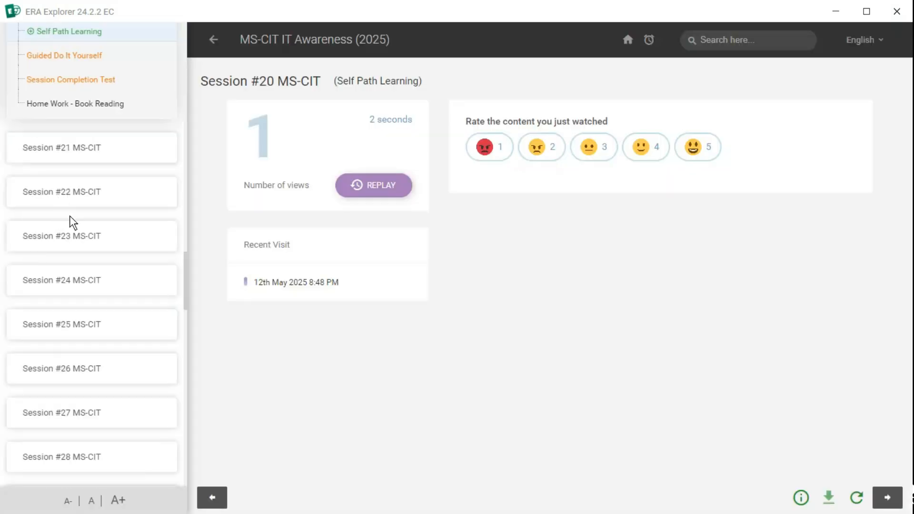
left_click(71, 61)
left_click(603, 235)
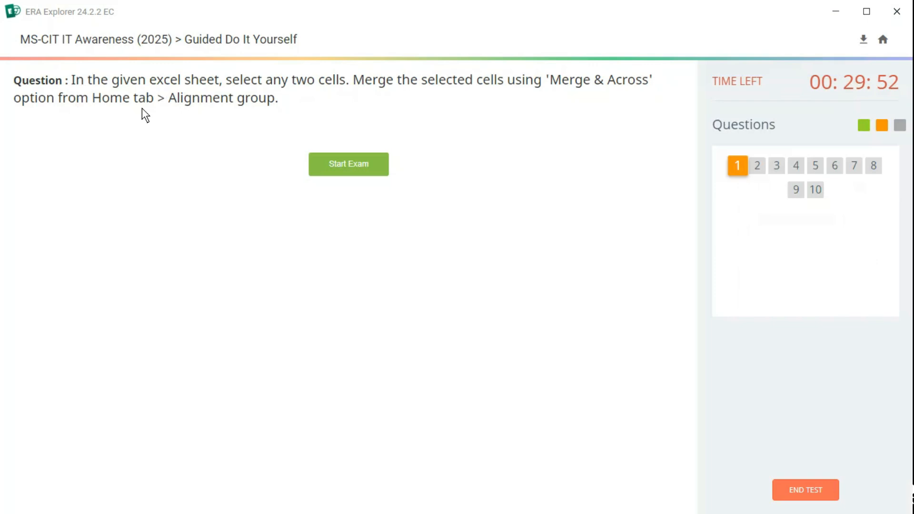
Step: Start question 1, combine the Candidate's Name cells B2:D2 with Merge Across, and submit the answer
left_click(335, 173)
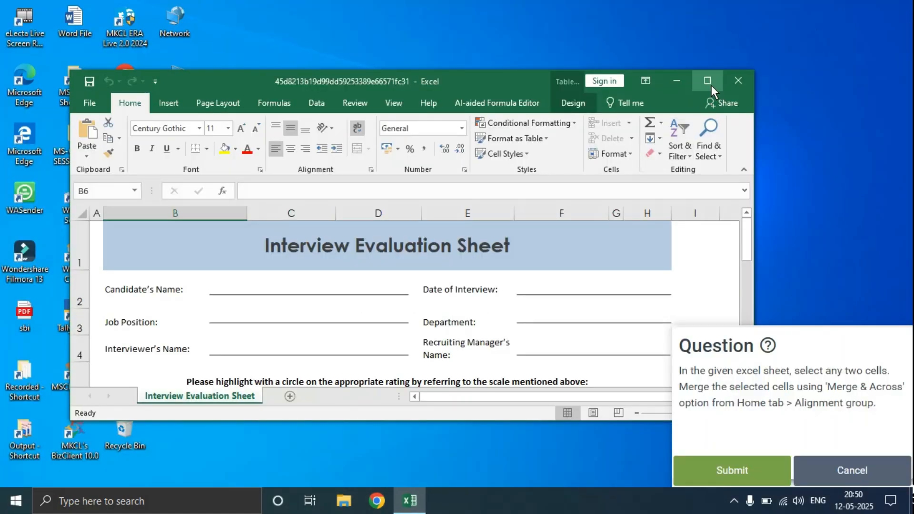
left_click(708, 82)
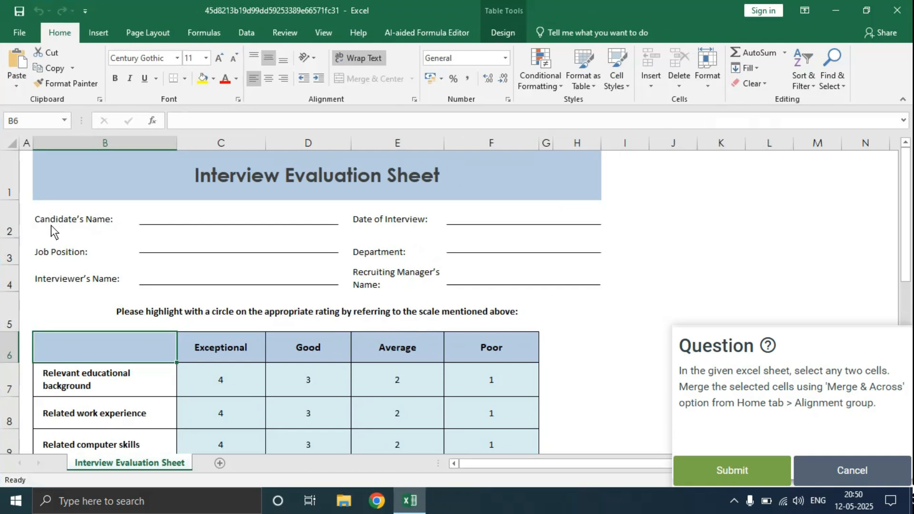
left_click_drag(48, 219, 238, 216)
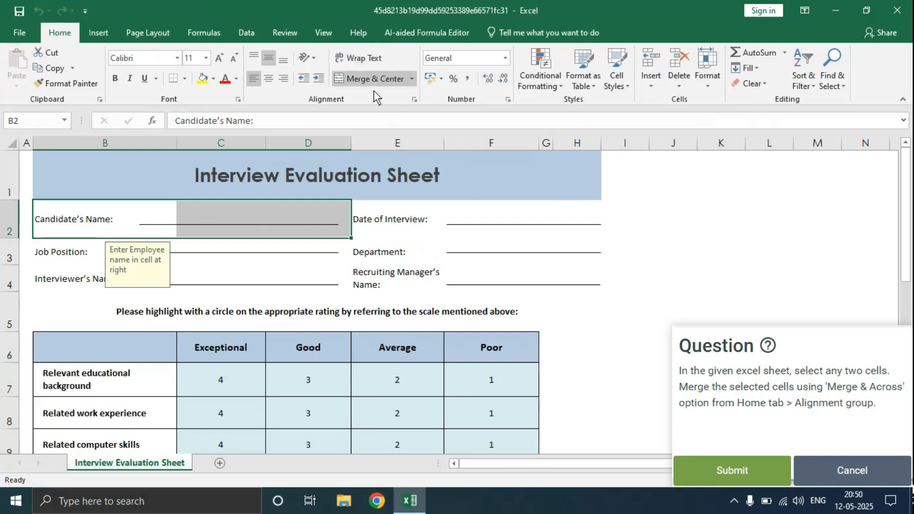
left_click(412, 79)
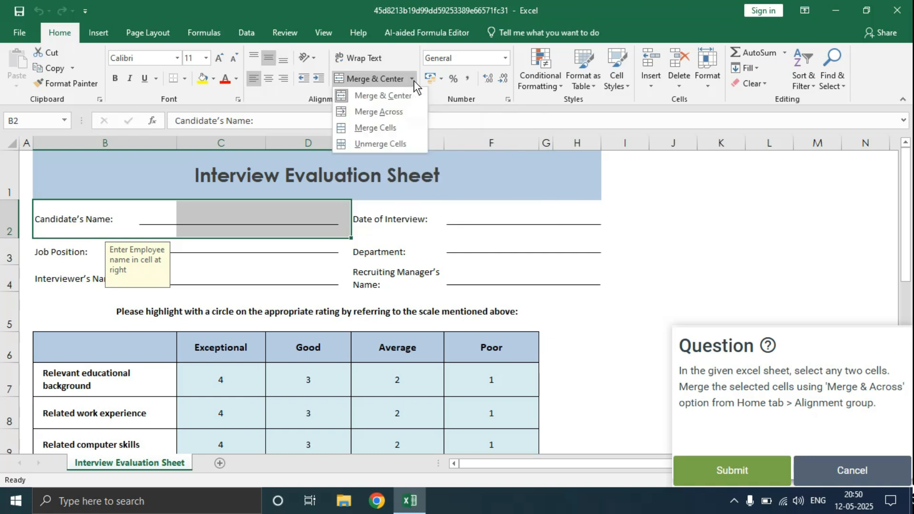
left_click(379, 113)
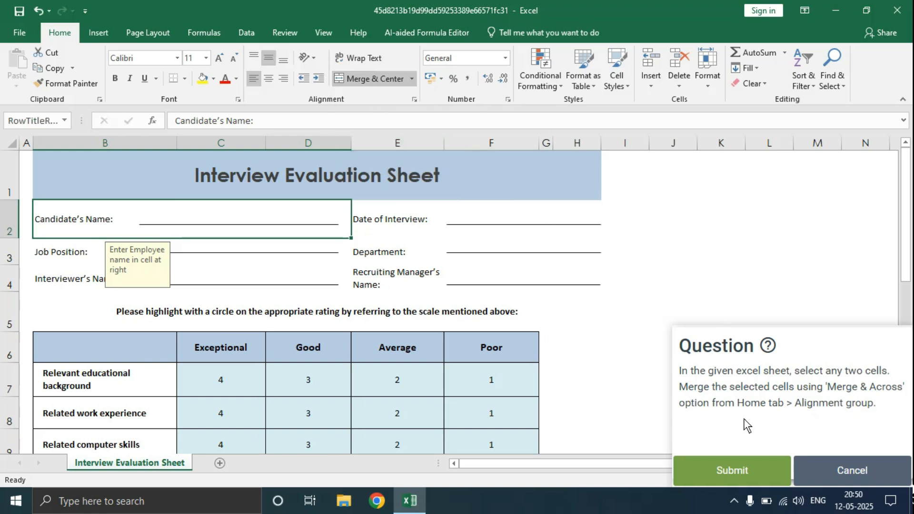
left_click(748, 476)
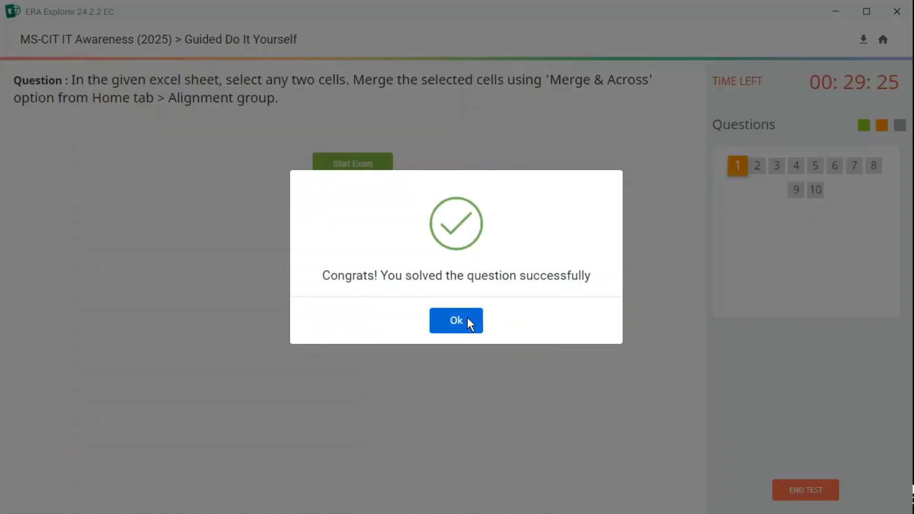
left_click(467, 318)
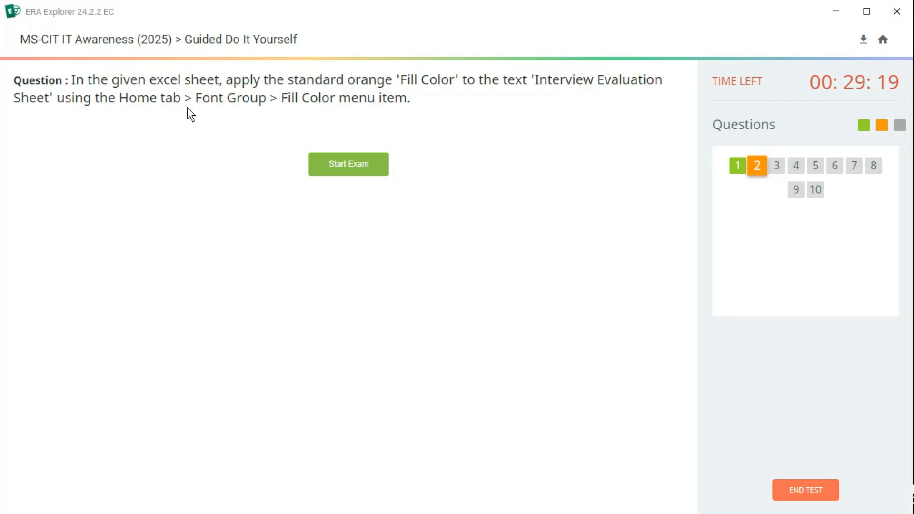
Step: Start question 2, apply the standard orange fill colour to the "Interview Evaluation Sheet" title cell, and submit the answer
left_click(338, 164)
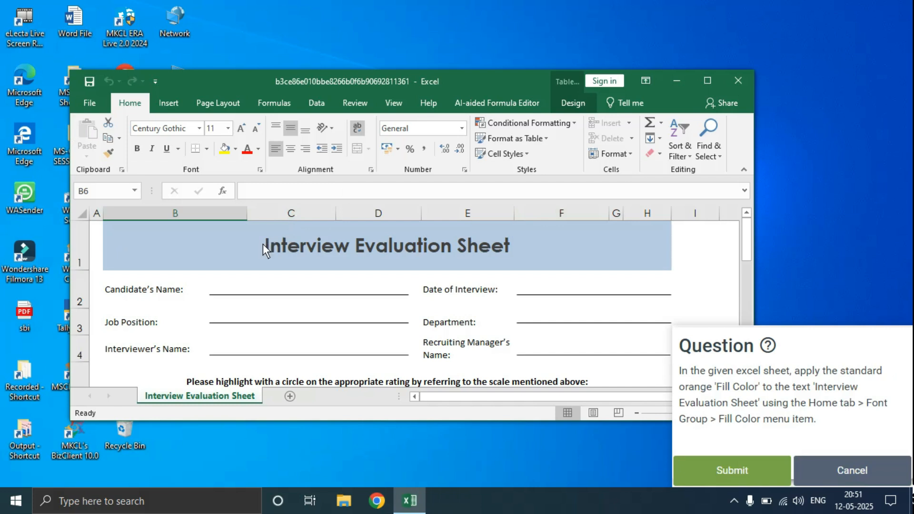
left_click(337, 253)
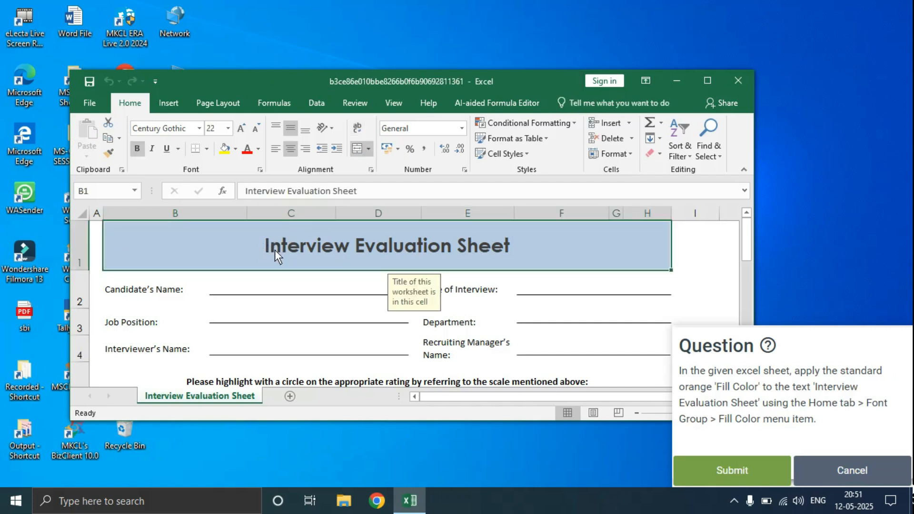
left_click(236, 151)
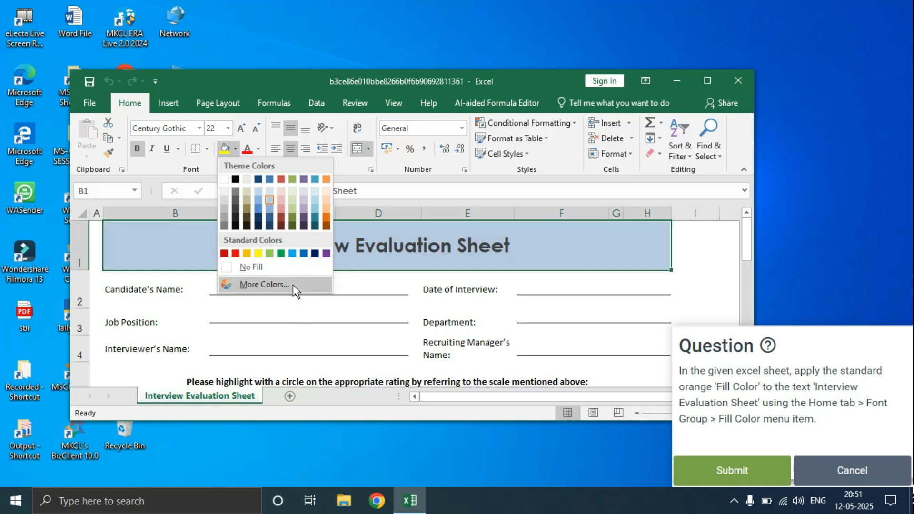
left_click(246, 253)
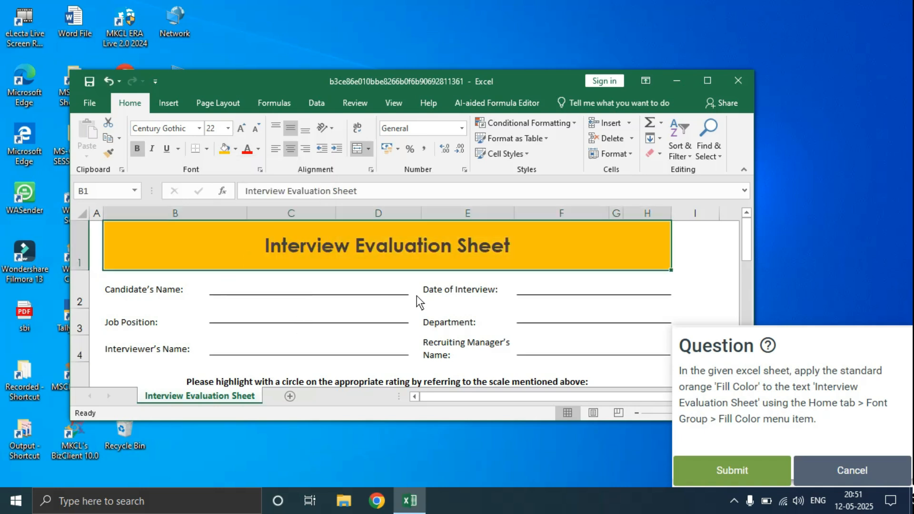
left_click(753, 474)
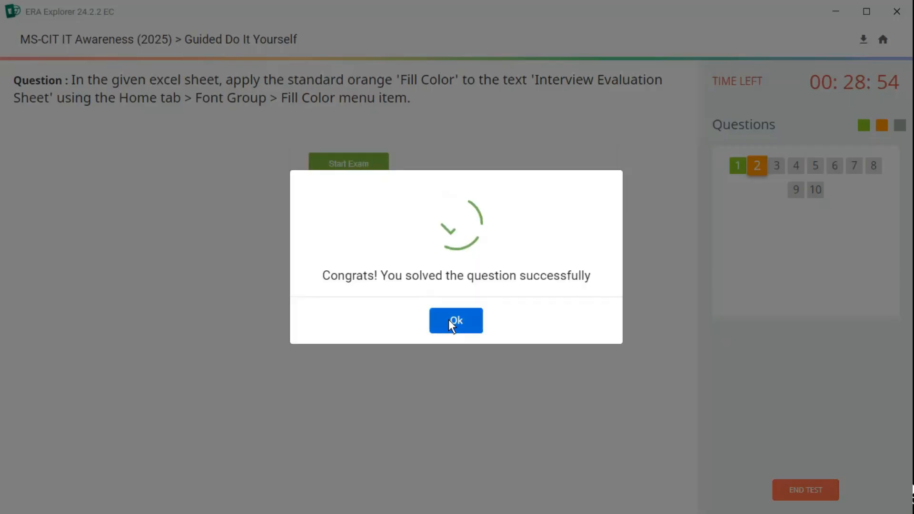
left_click(449, 320)
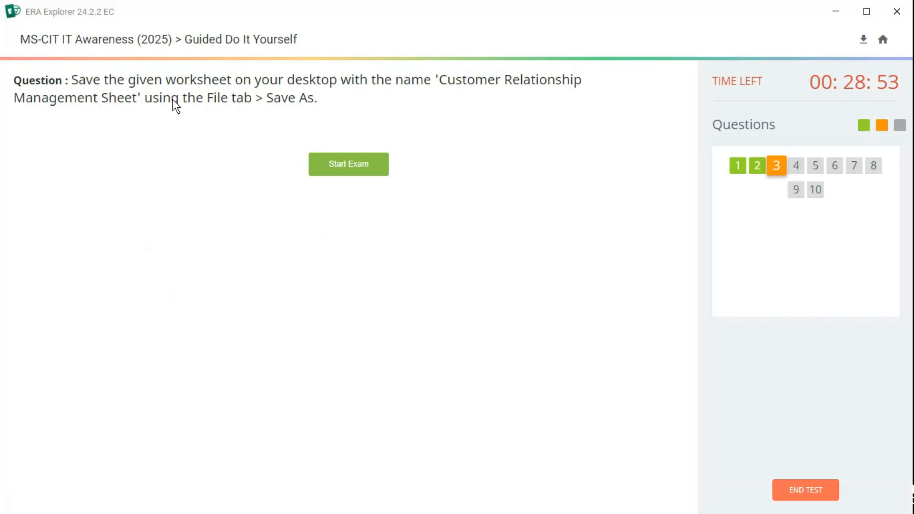
Step: Start question 3 and choose the Desktop as the Save As location for the CRM workbook
left_click(361, 168)
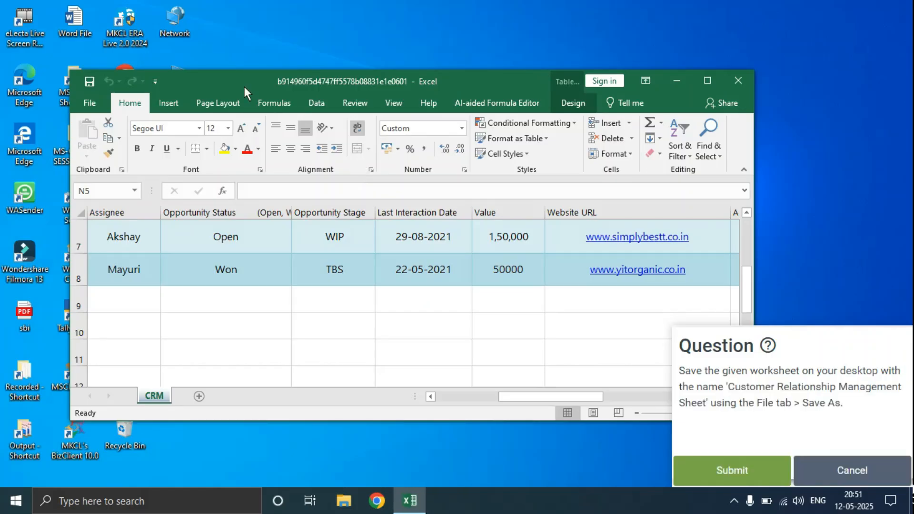
left_click(85, 101)
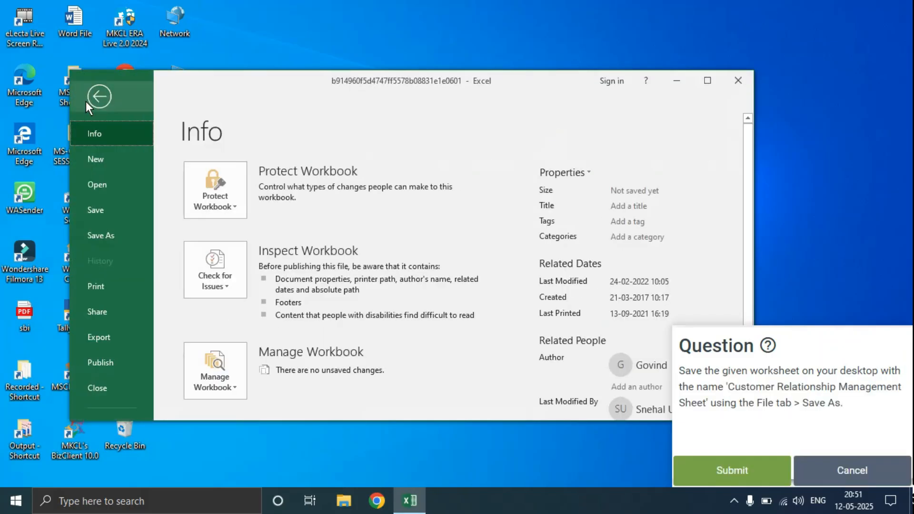
left_click(98, 233)
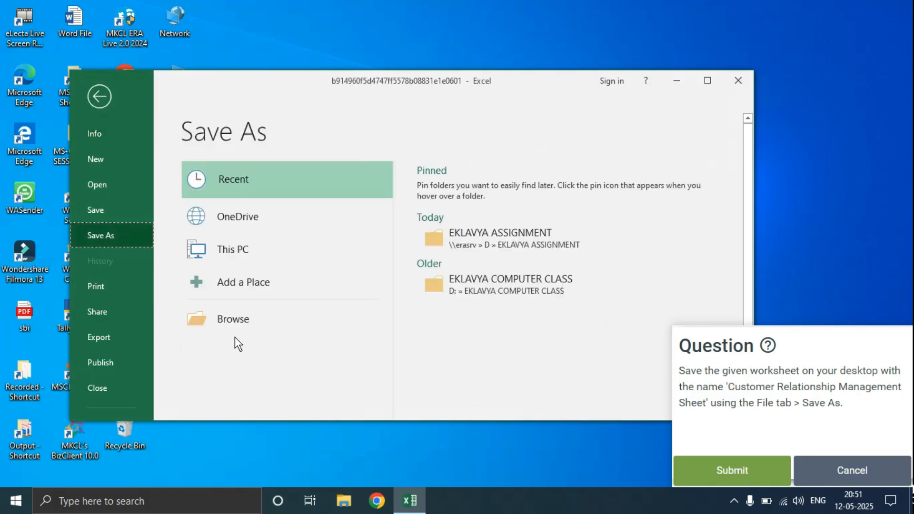
left_click(243, 319)
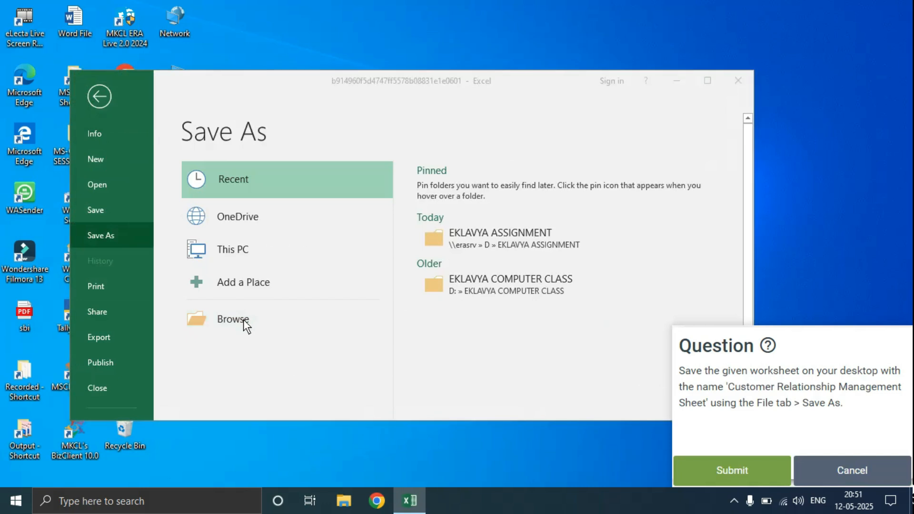
scroll(103, 204, "up", 3)
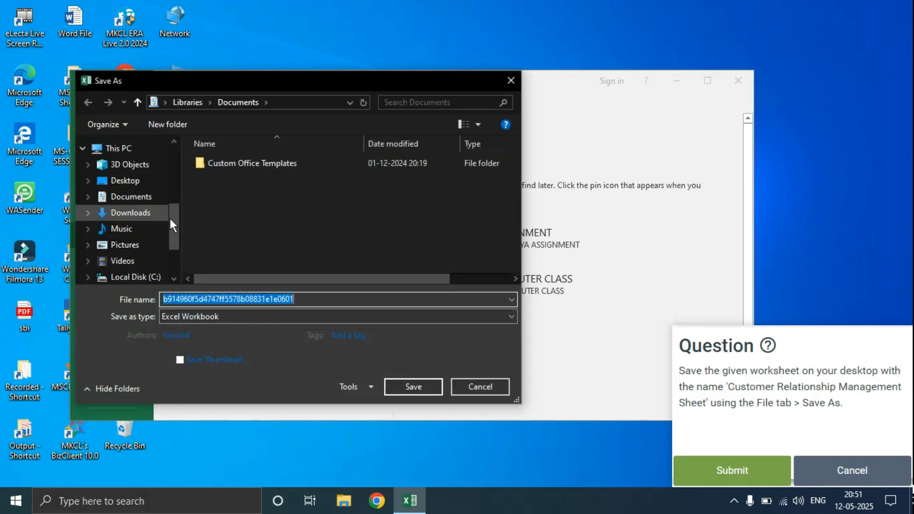
left_click_drag(173, 232, 175, 210)
scroll(175, 209, "down", 1)
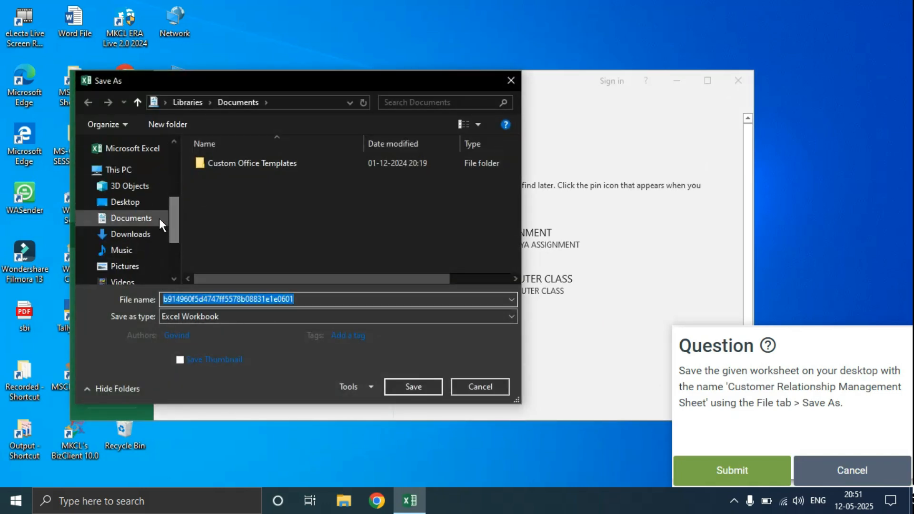
left_click(120, 202)
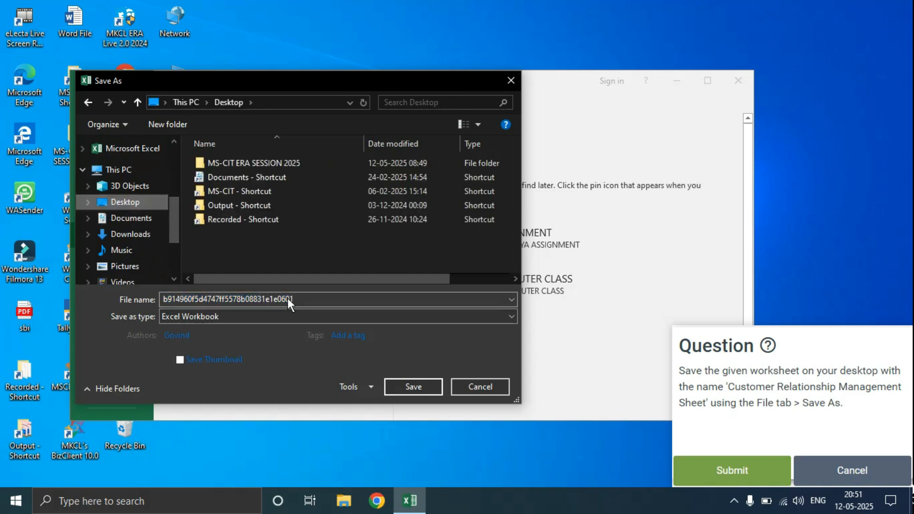
Step: Save the workbook as "Customer Relationship Management Sheet" and submit the question 3 answer
left_click(310, 299)
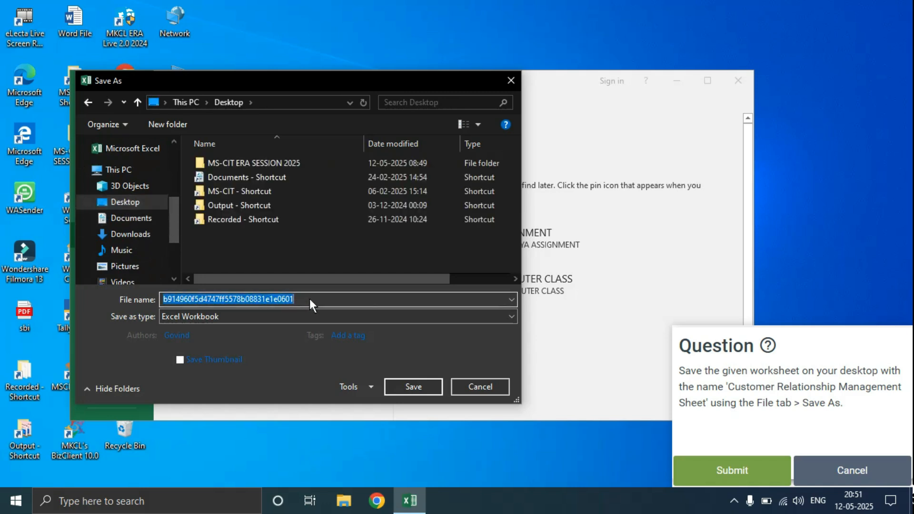
type("Customer T")
key("BackSpace")
type("Relationship Manage")
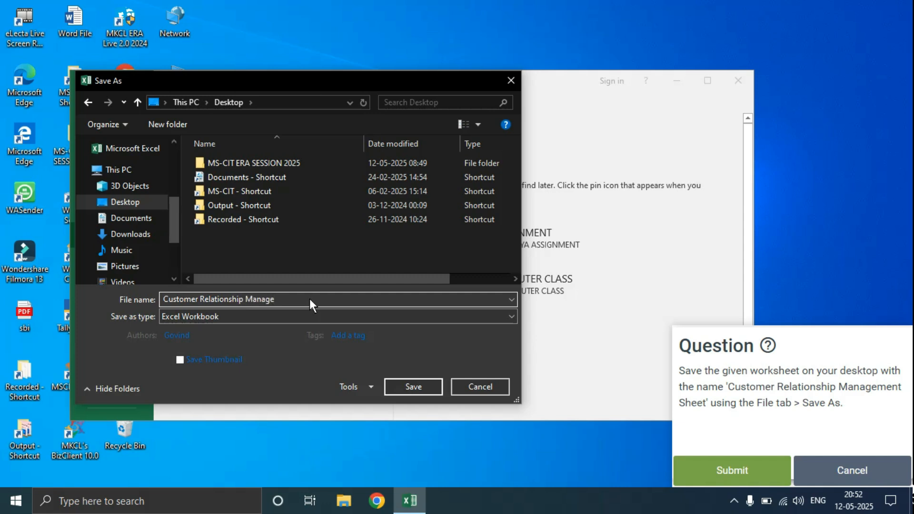
type("me")
left_click(412, 387)
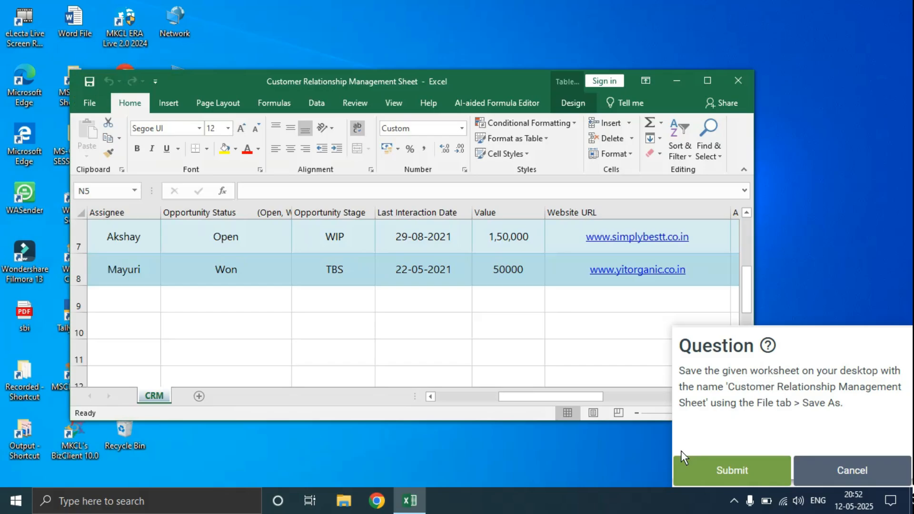
left_click(724, 471)
left_click(456, 324)
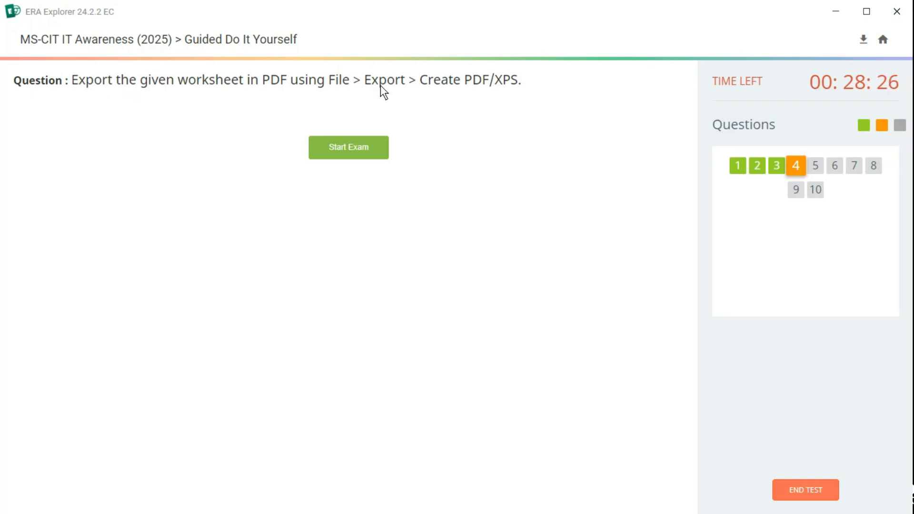
Step: Start question 4, maximize its workbook, and dismiss the Document Recovery list
left_click(364, 144)
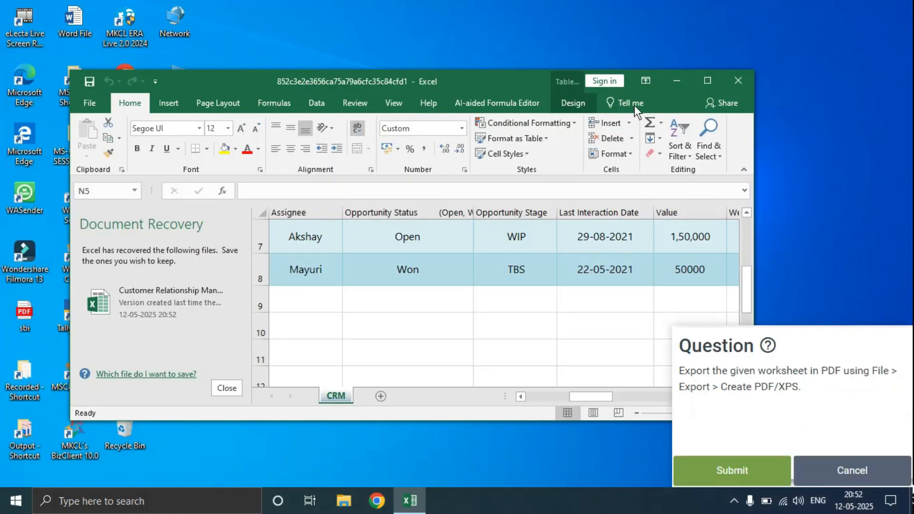
left_click(708, 81)
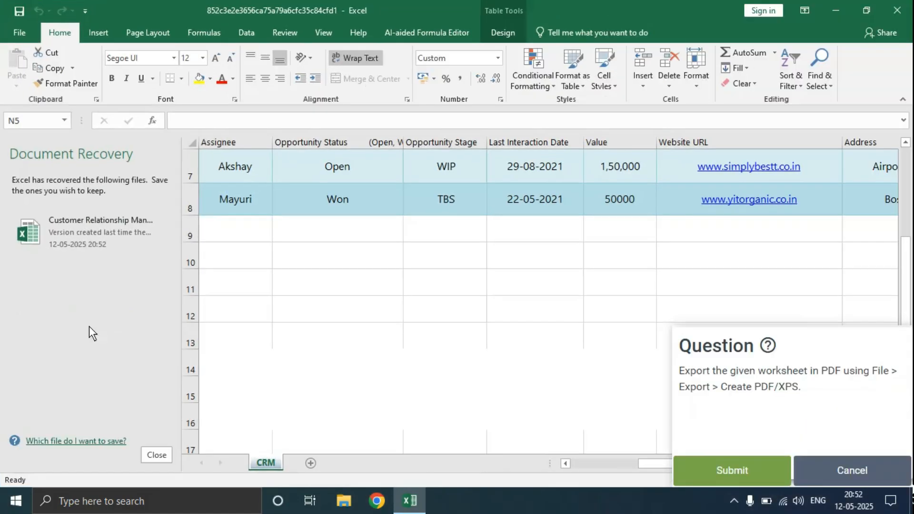
left_click(152, 457)
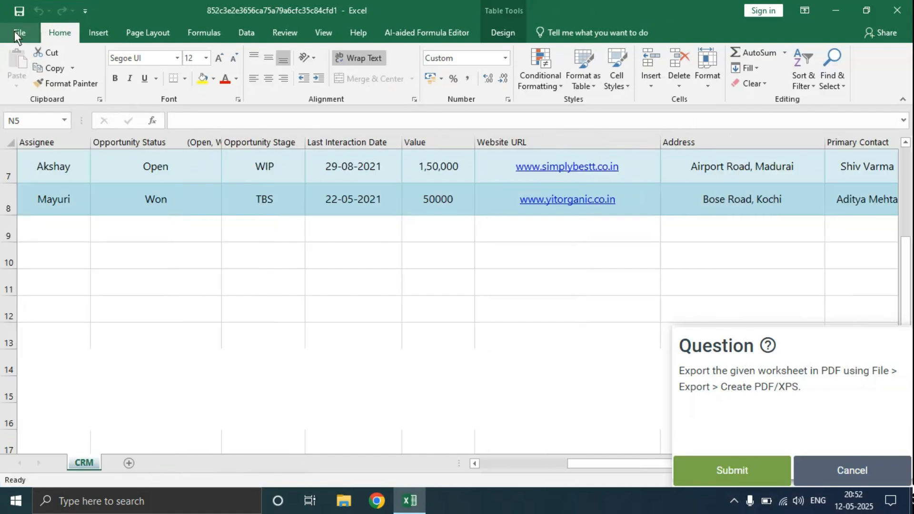
Step: Export the CRM worksheet as a PDF with the suggested file name and submit the question 4 answer
left_click(14, 31)
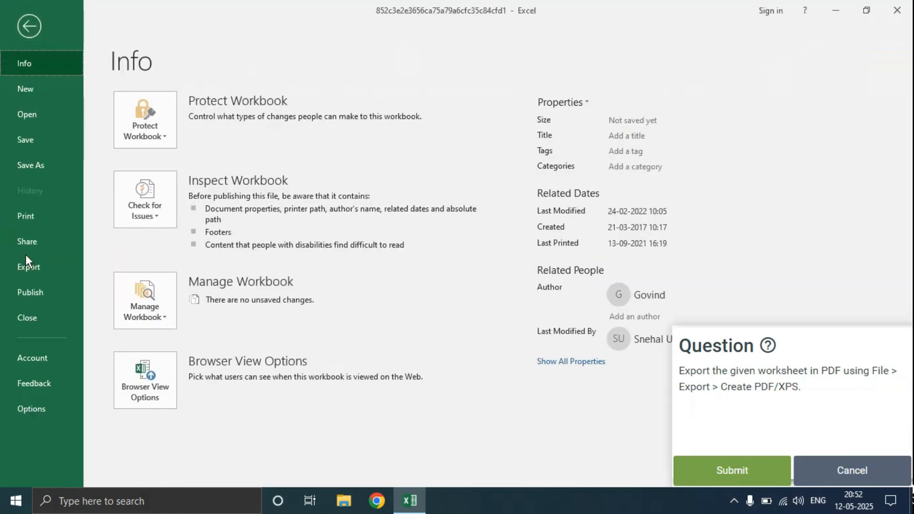
left_click(27, 269)
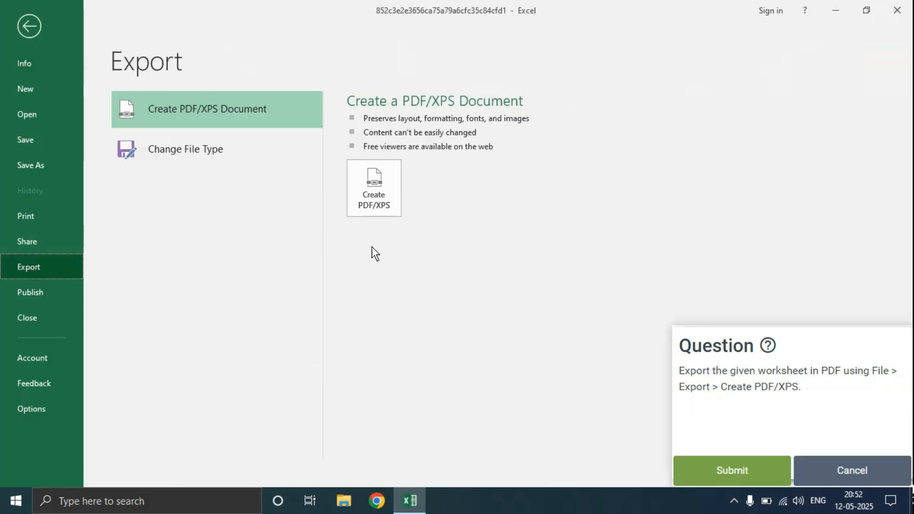
left_click(381, 207)
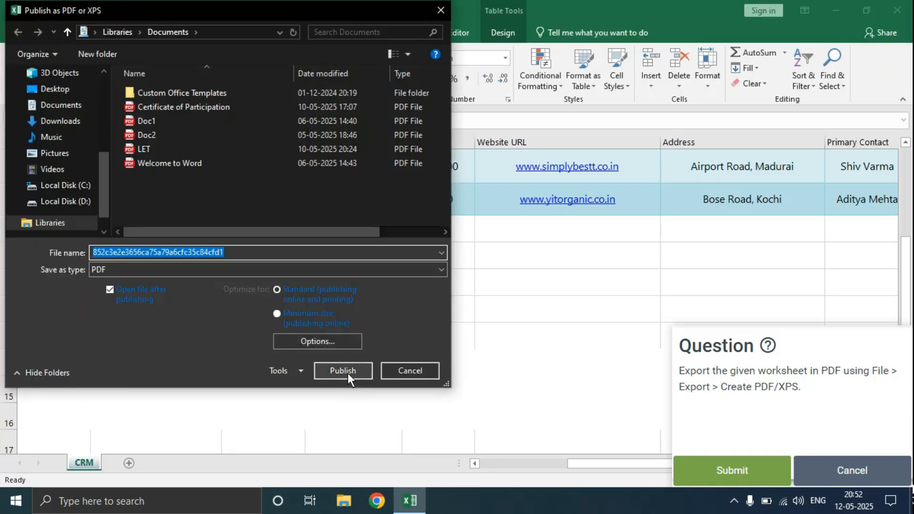
left_click(348, 370)
left_click(737, 471)
left_click(459, 325)
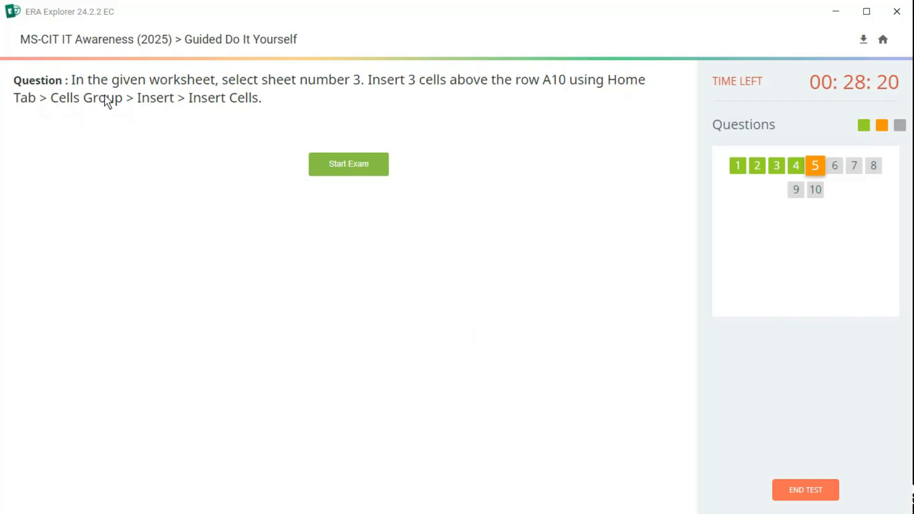
Step: Start question 5, maximize its workbook, and switch to the August Attendance sheet
left_click(347, 164)
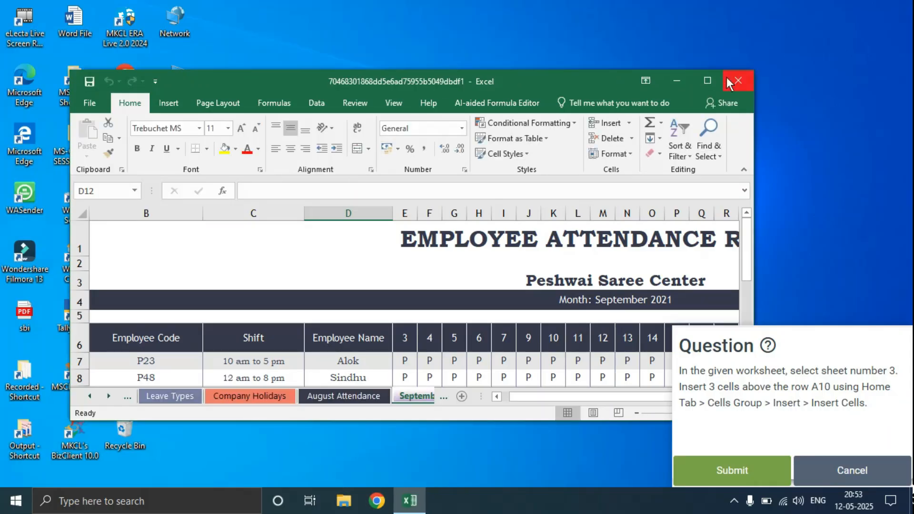
left_click(708, 81)
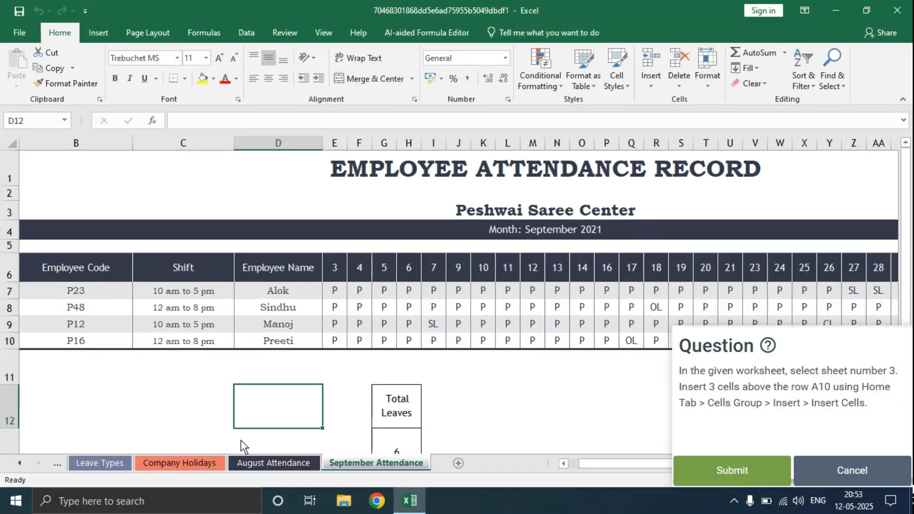
left_click(265, 465)
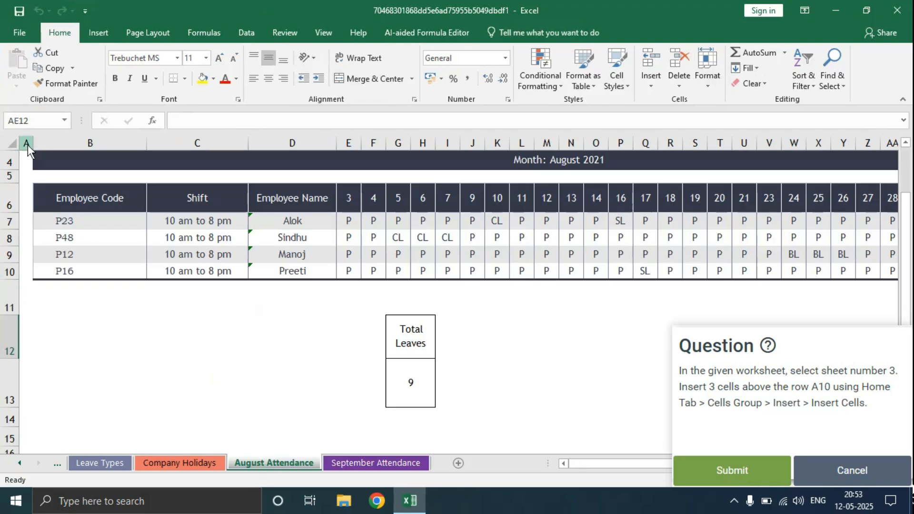
Step: Insert three rows above row 10 of the August Attendance sheet and submit the question 5 answer
left_click(10, 275)
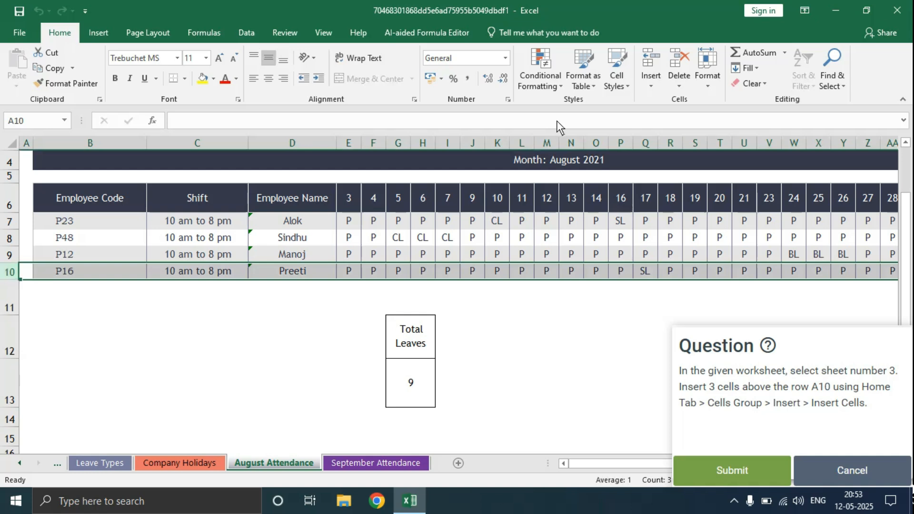
left_click(648, 60)
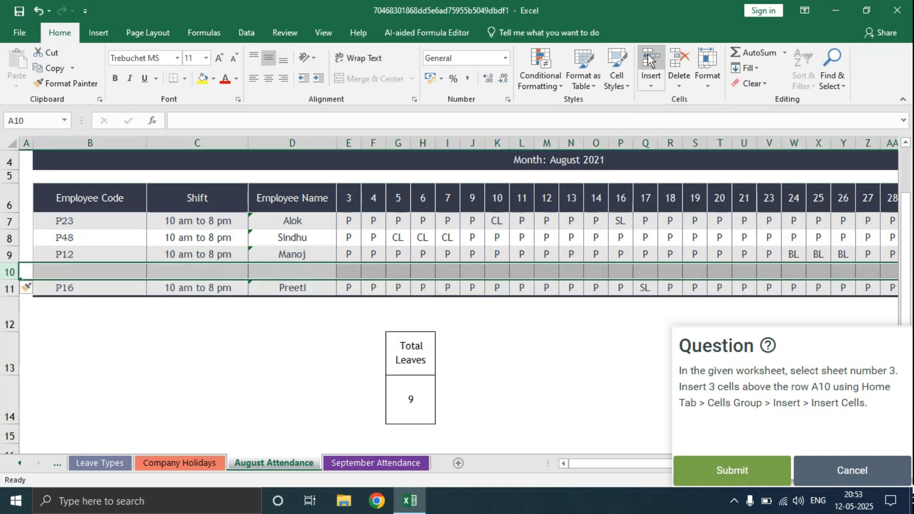
left_click(648, 59)
left_click(649, 60)
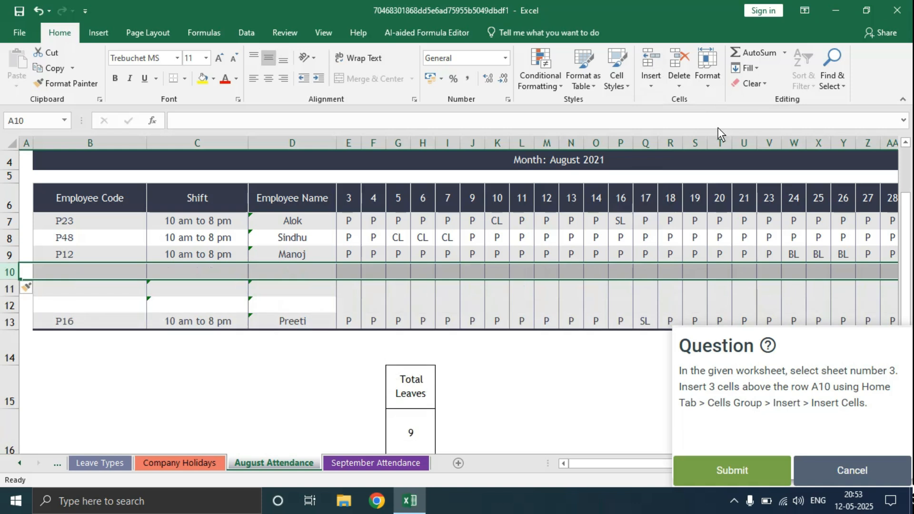
left_click(735, 469)
left_click(461, 318)
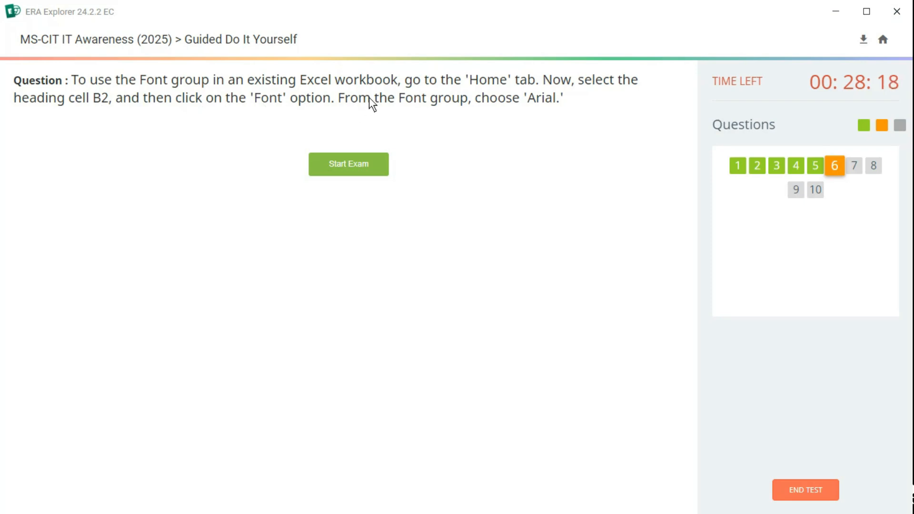
Step: Start question 6, change the font of heading cell B2 to Arial, and submit the answer
left_click(357, 166)
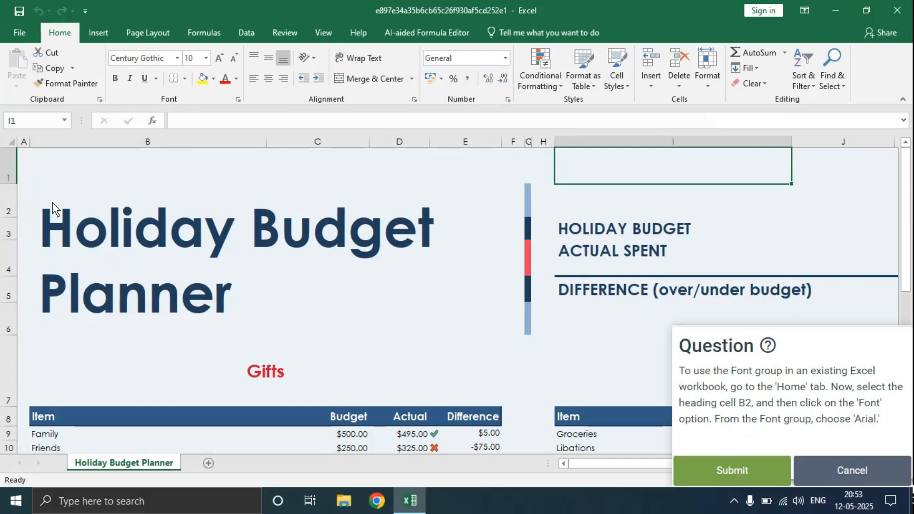
left_click(94, 207)
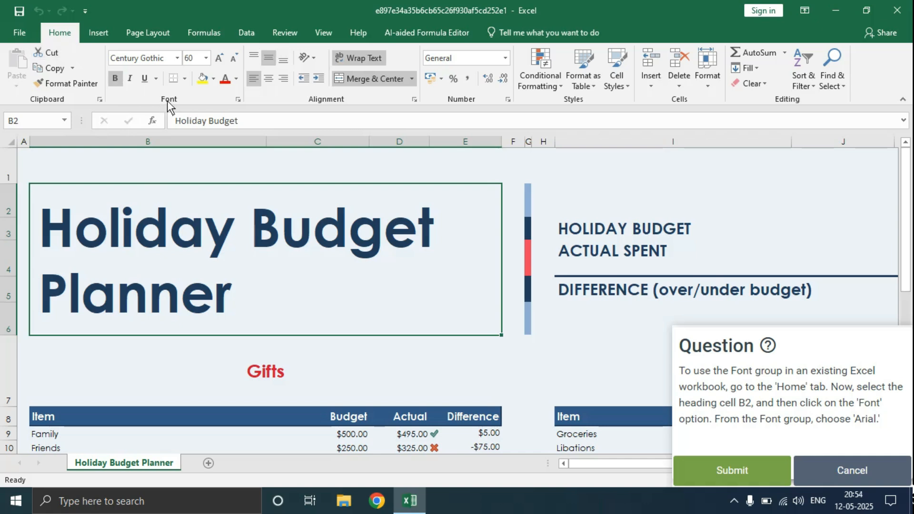
left_click(177, 59)
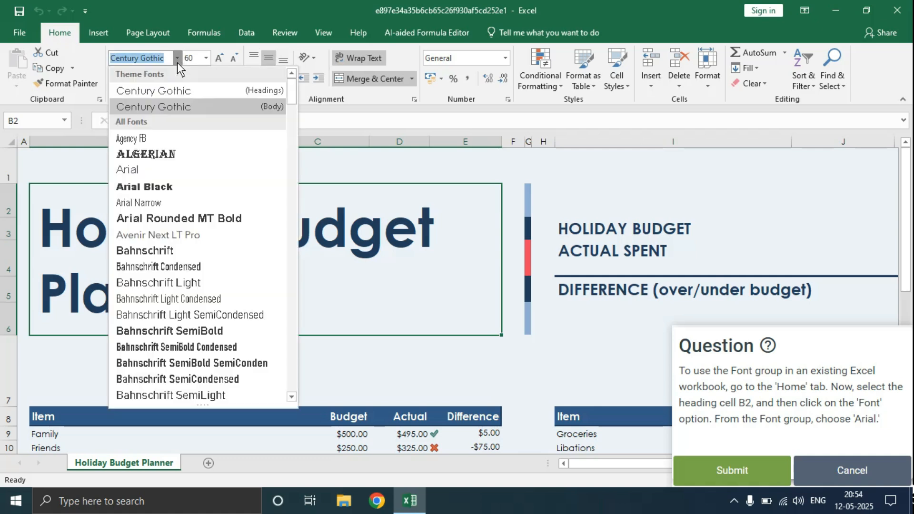
left_click(131, 172)
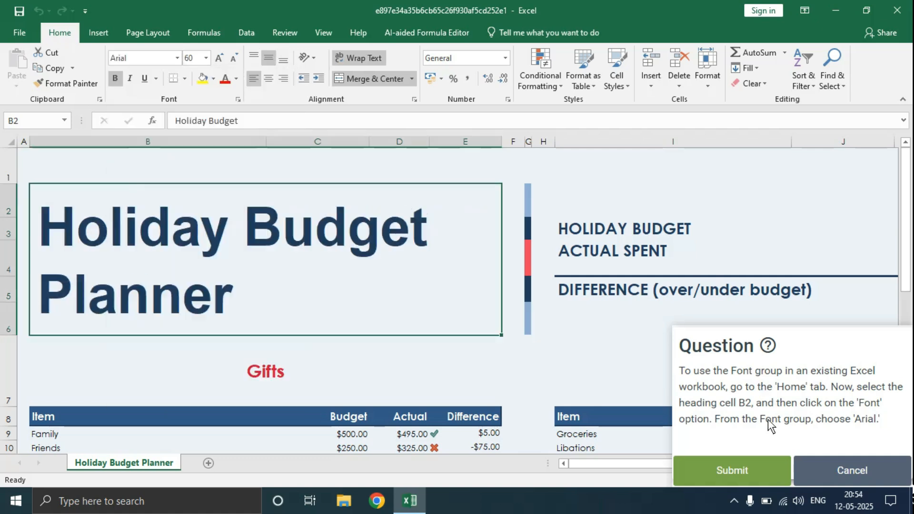
left_click(756, 465)
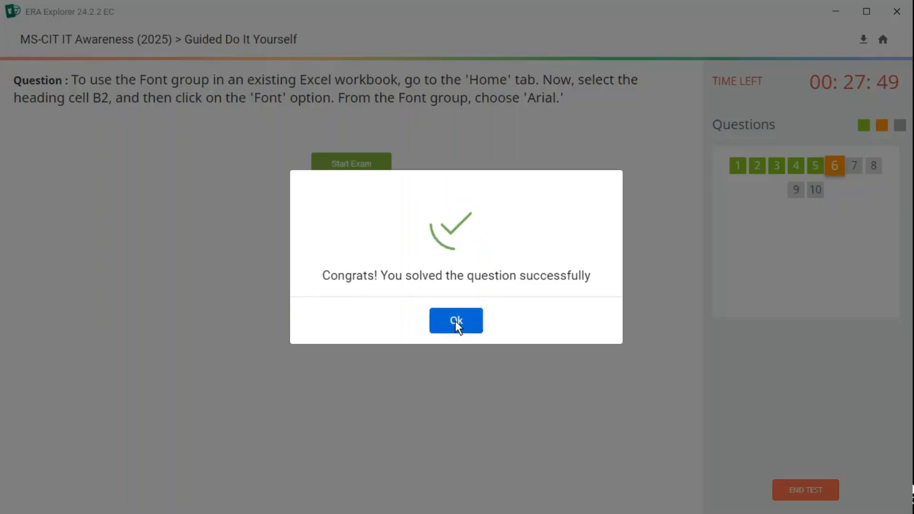
left_click(455, 321)
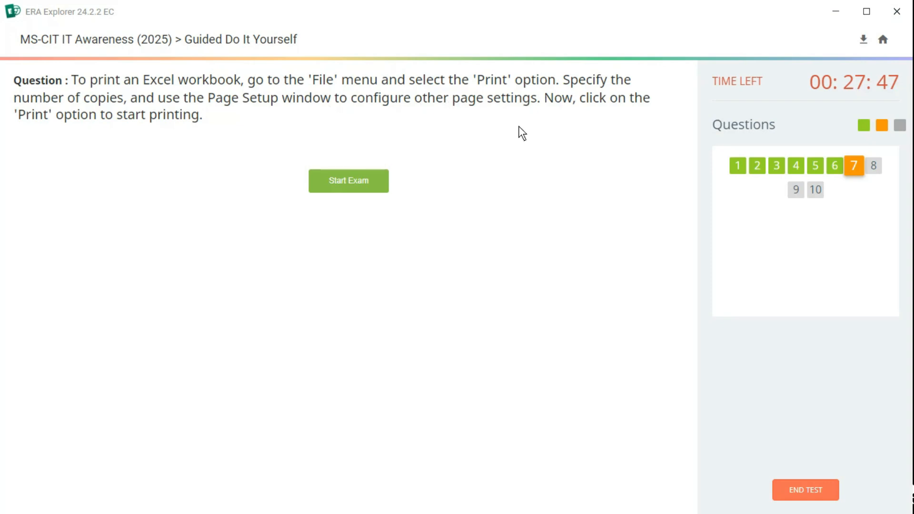
Step: Start question 7 and show the print settings of the Holiday Budget Planner workbook in a maximized window
left_click(358, 179)
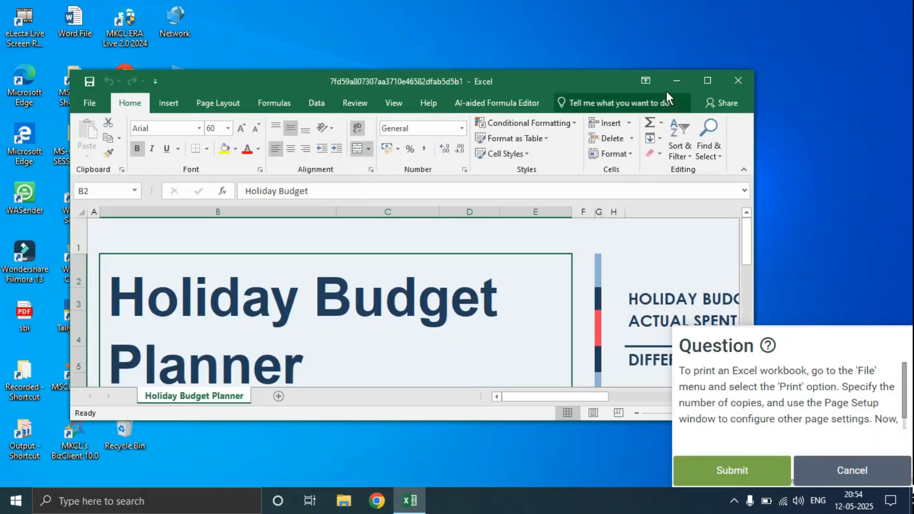
left_click(89, 101)
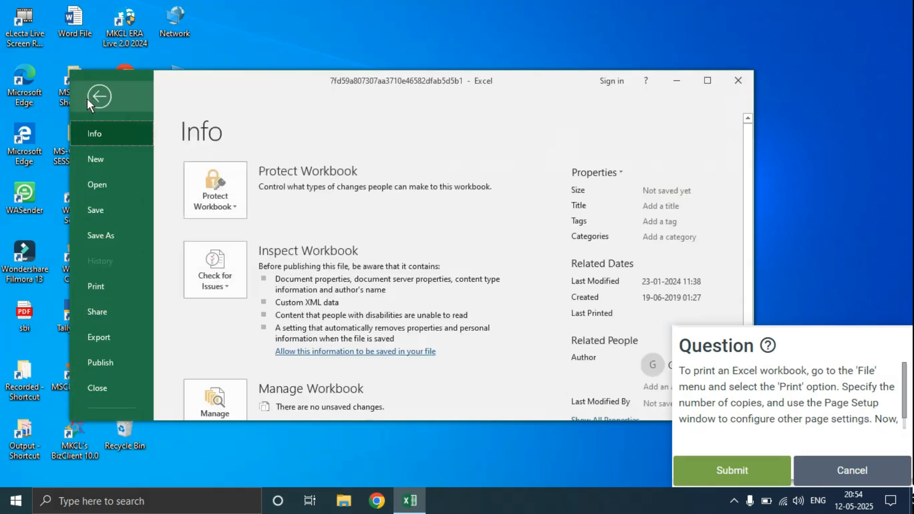
left_click(104, 288)
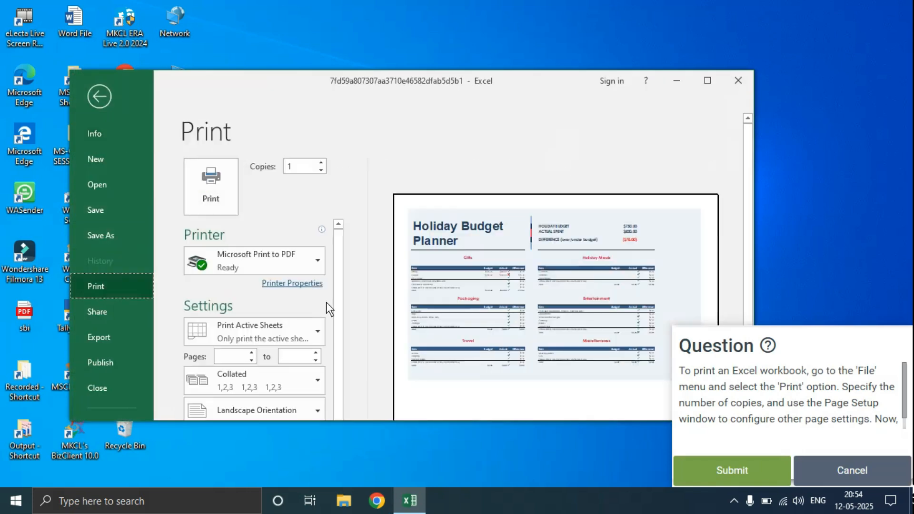
left_click(707, 79)
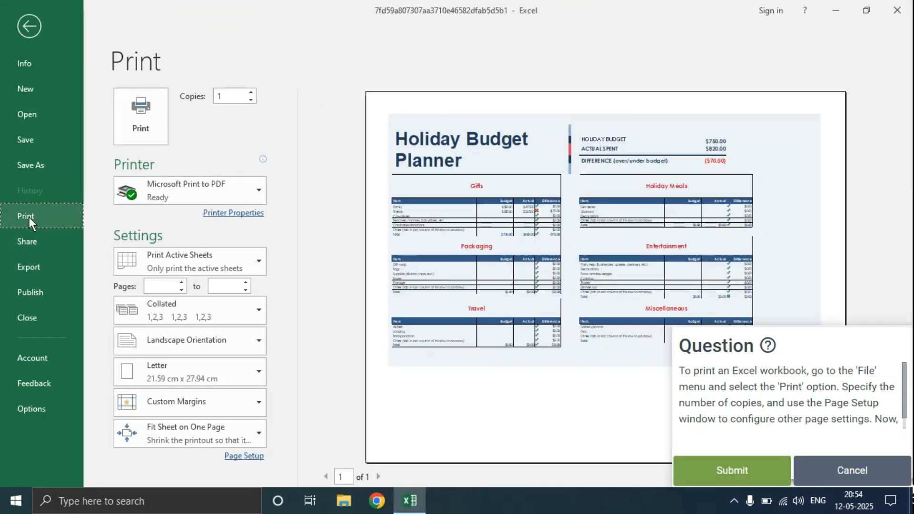
Step: Accept the existing Page Setup settings for the printout and submit the question 7 answer
left_click(243, 456)
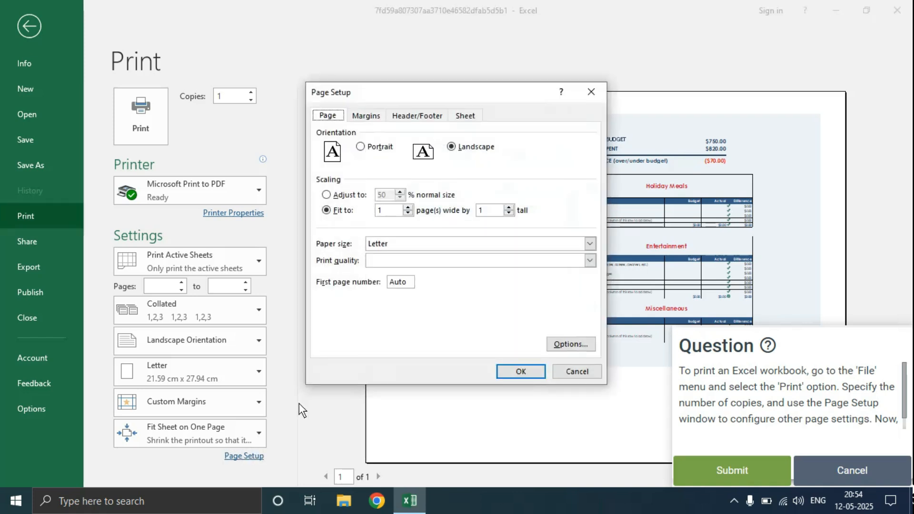
left_click(522, 373)
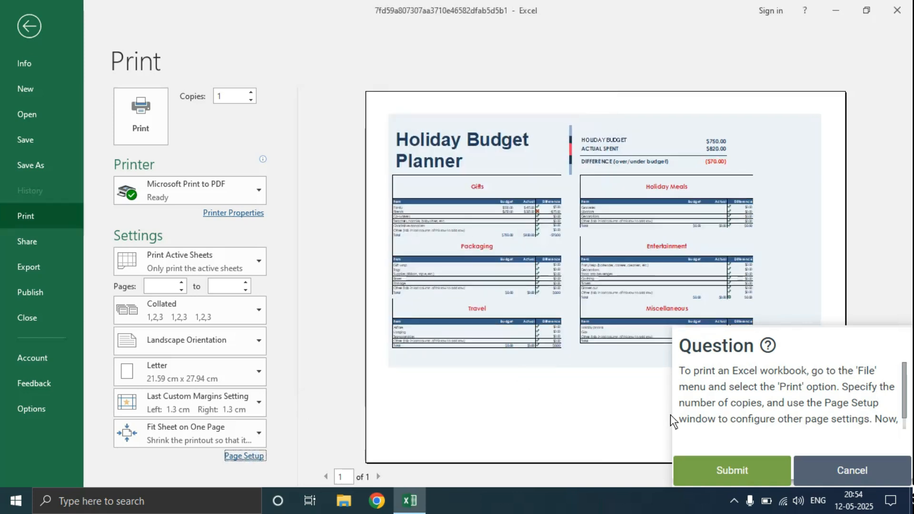
left_click(729, 464)
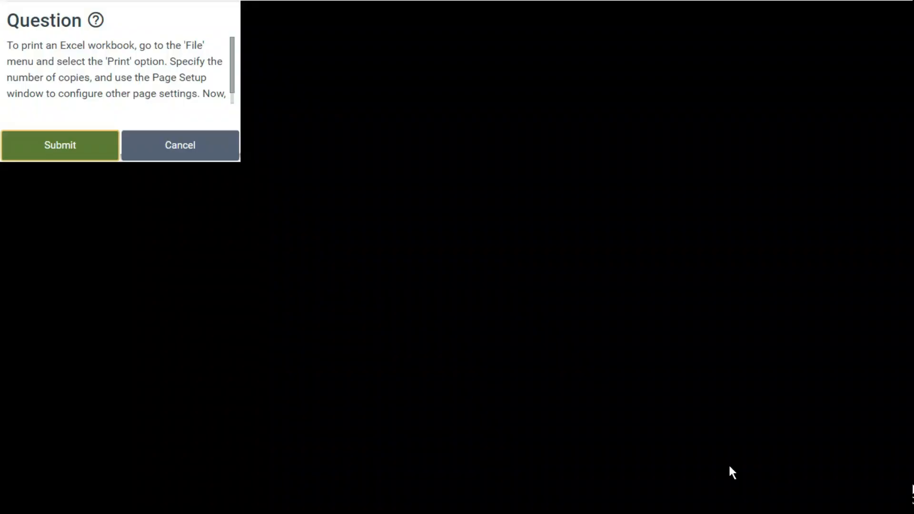
left_click(465, 322)
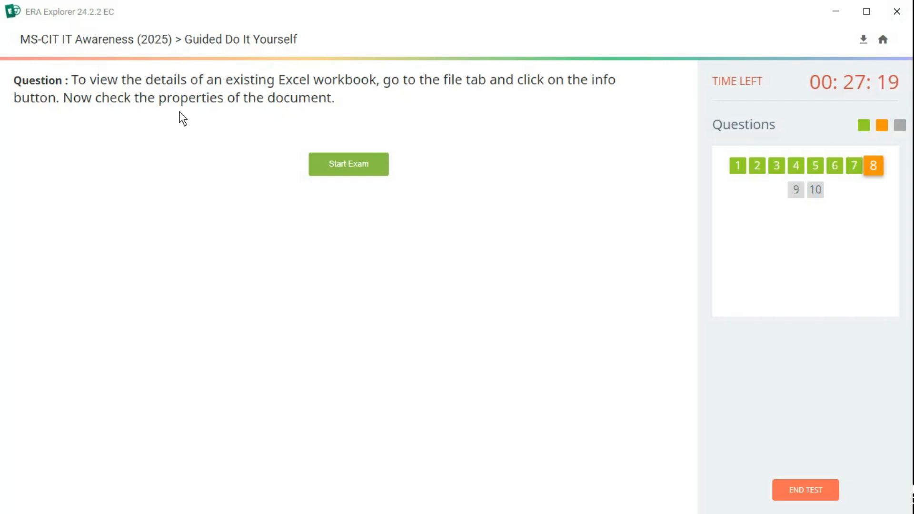
Step: Start question 8, expand the invoice workbook's Info details to all properties, and submit the answer
left_click(363, 163)
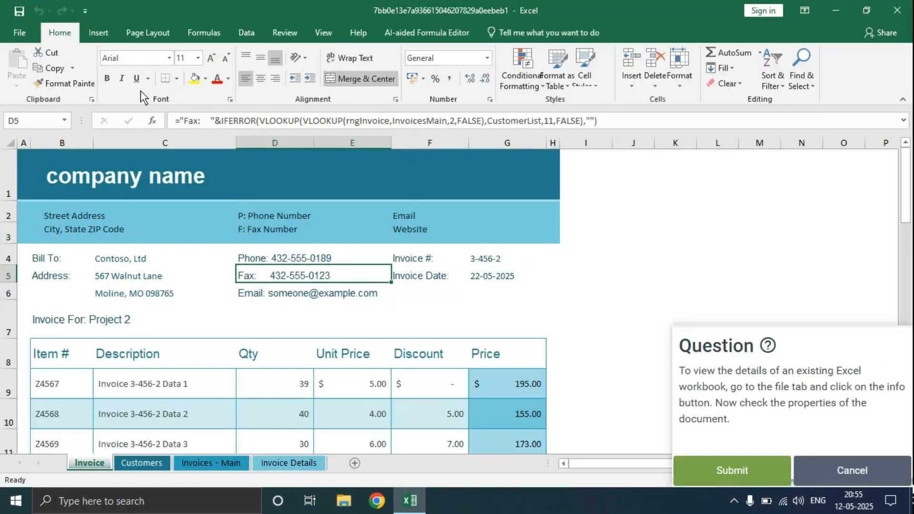
left_click(20, 33)
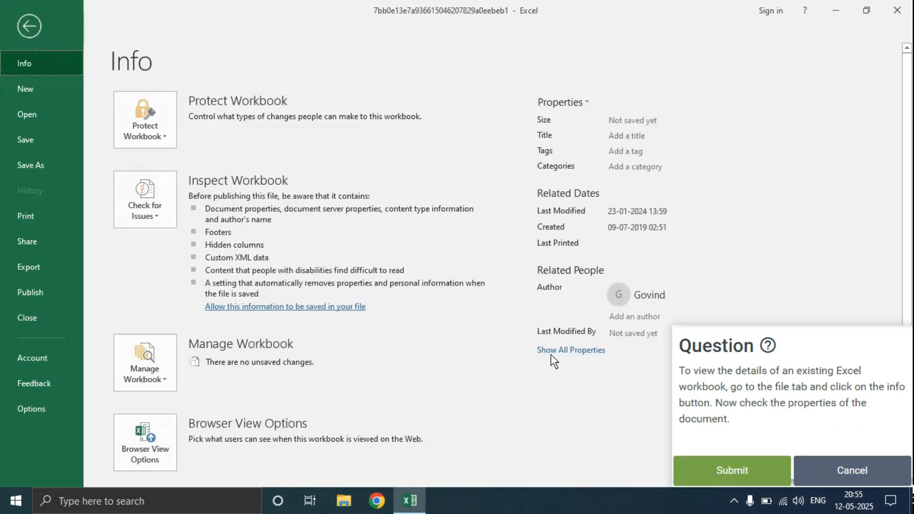
left_click(579, 350)
scroll(593, 364, "down", 1)
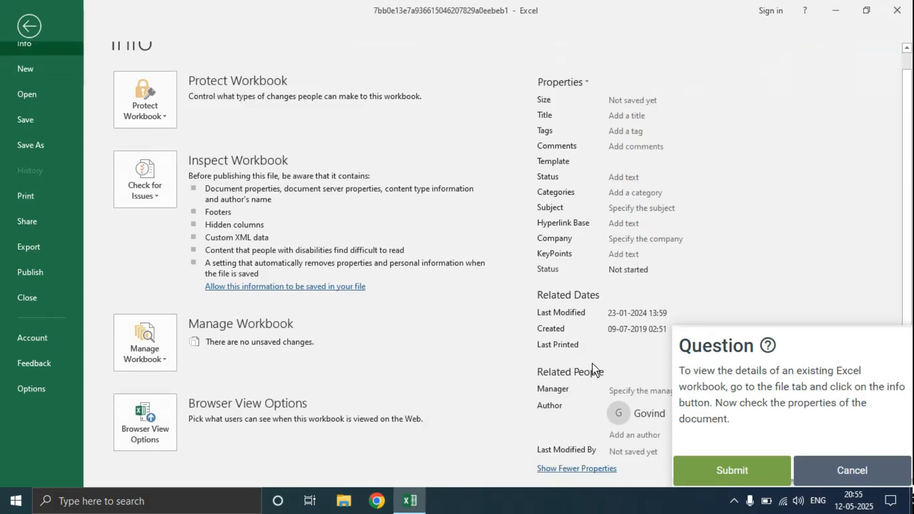
left_click(751, 465)
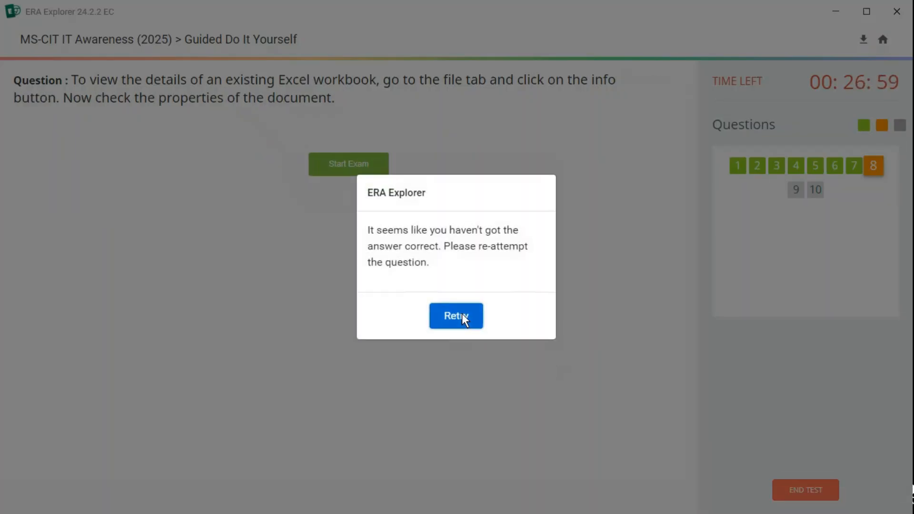
Step: Retry question 8 by reopening the workbook's Info details, collapsing and re-expanding all properties, and resubmit the answer
left_click(462, 313)
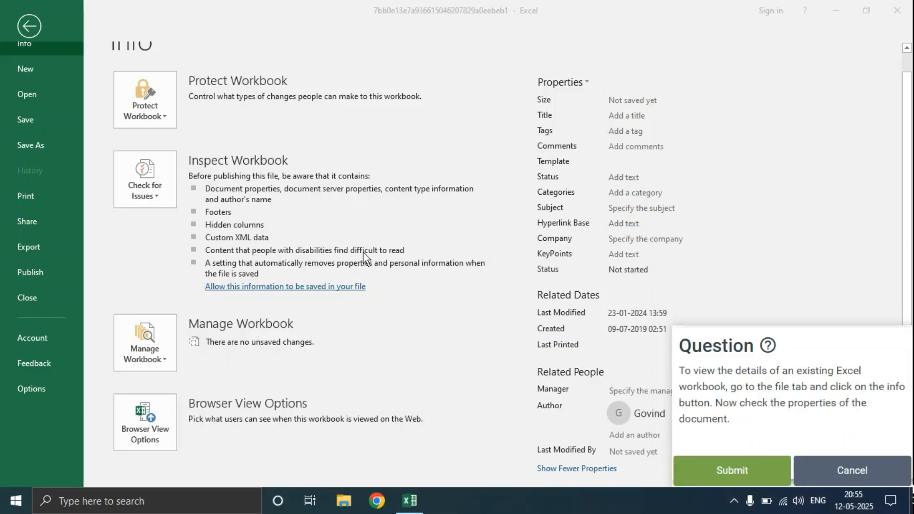
left_click(29, 26)
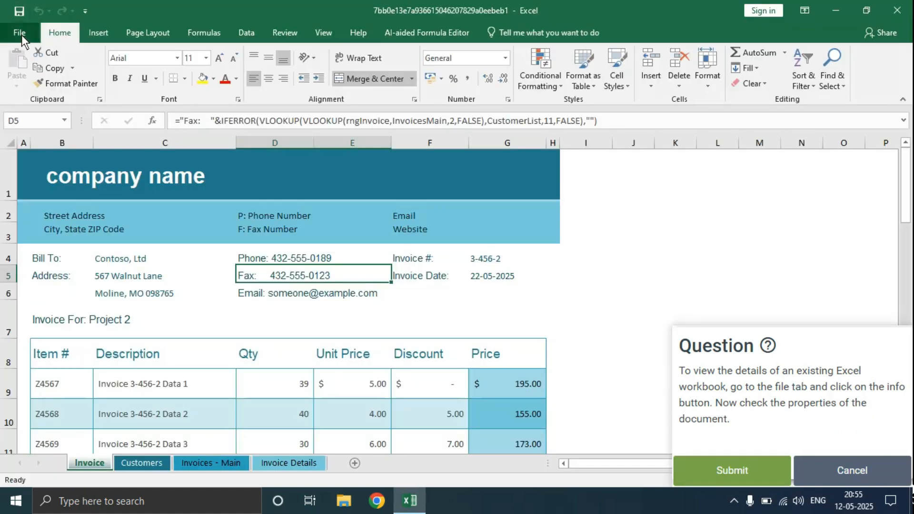
left_click(21, 35)
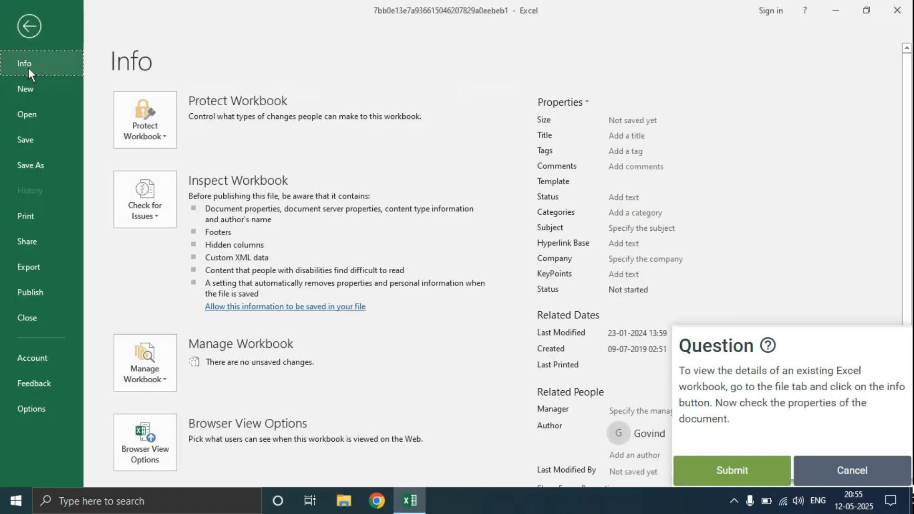
scroll(686, 253, "down", 1)
left_click(560, 469)
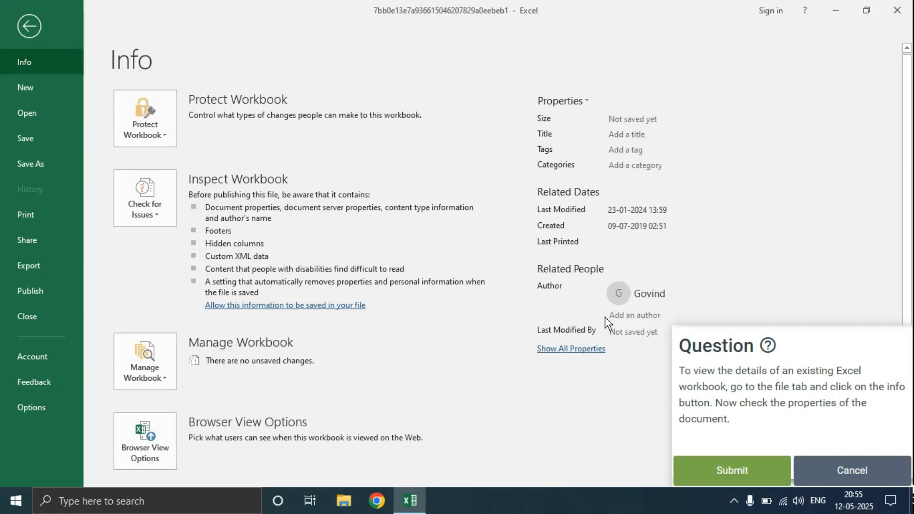
left_click(572, 349)
scroll(571, 373, "down", 1)
left_click(752, 470)
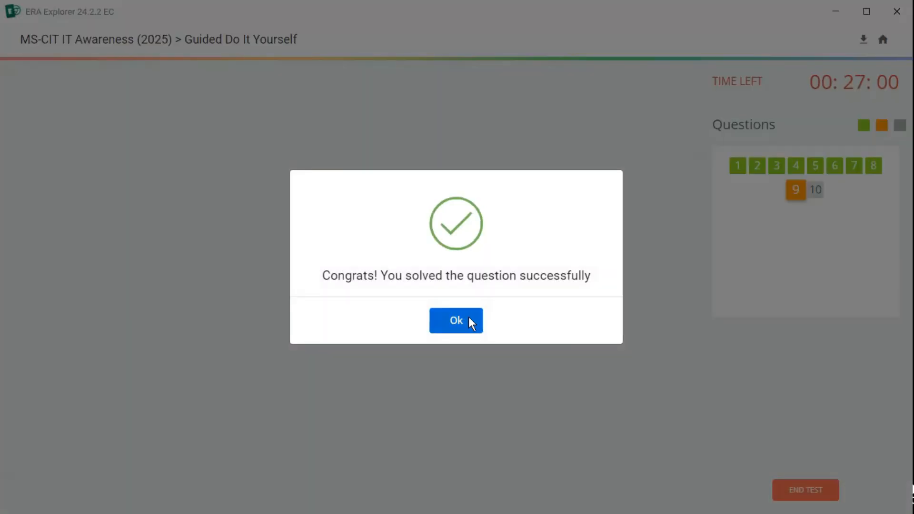
left_click(468, 320)
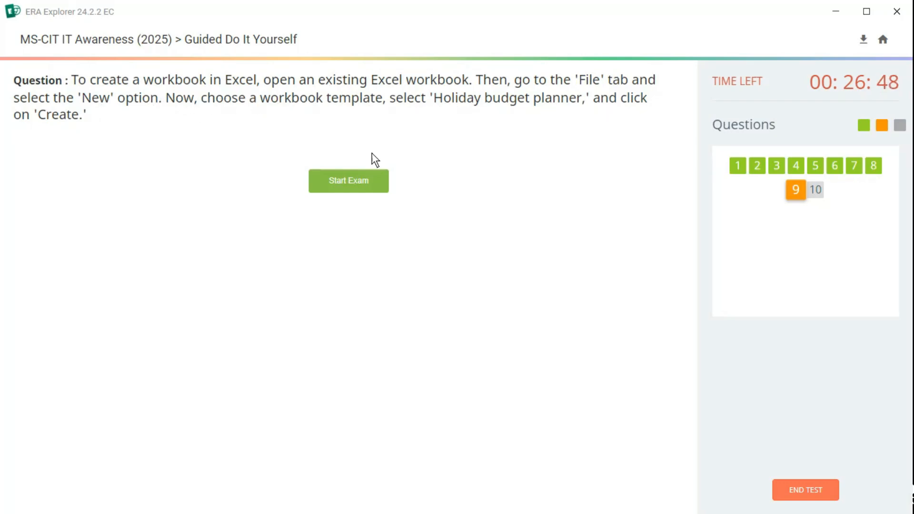
Step: Start question 9 and show the new-workbook templates of the existing workbook in a maximized window
left_click(353, 187)
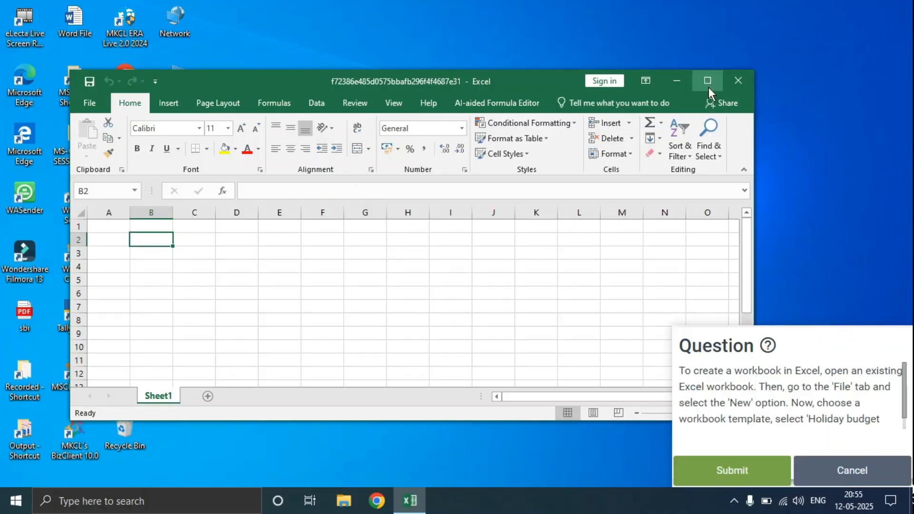
left_click(706, 77)
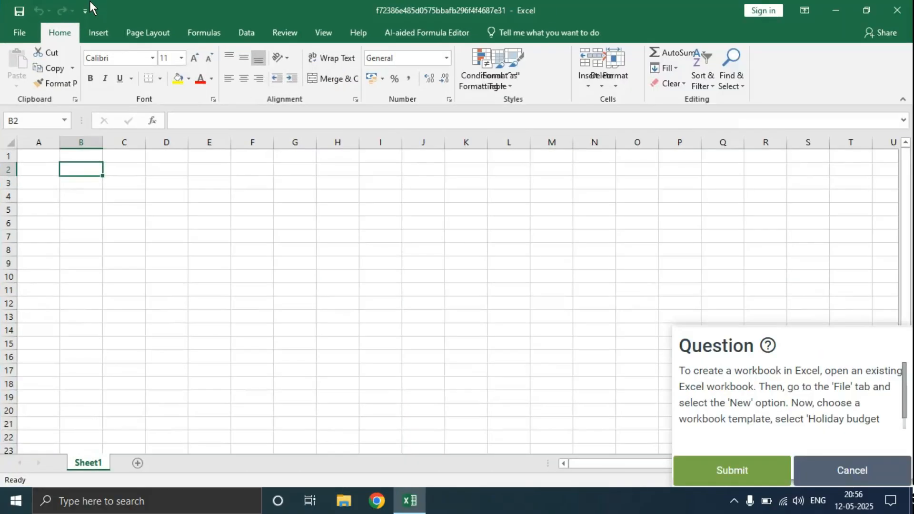
left_click(21, 31)
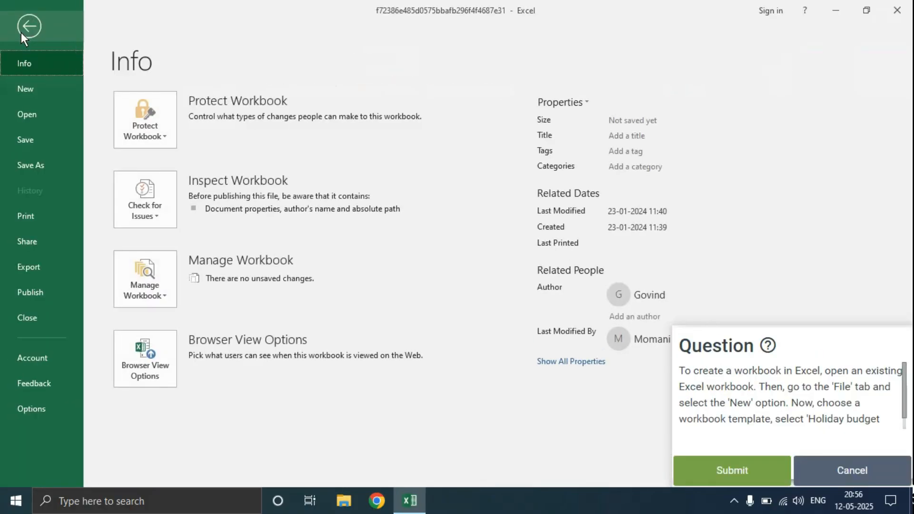
left_click(28, 89)
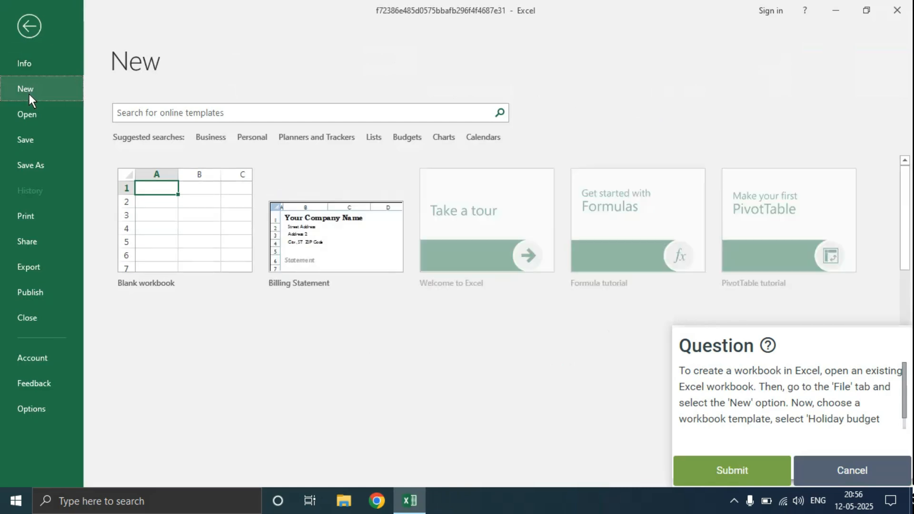
Step: Search the online workbook templates for "Holiday budget planner"
left_click(151, 114)
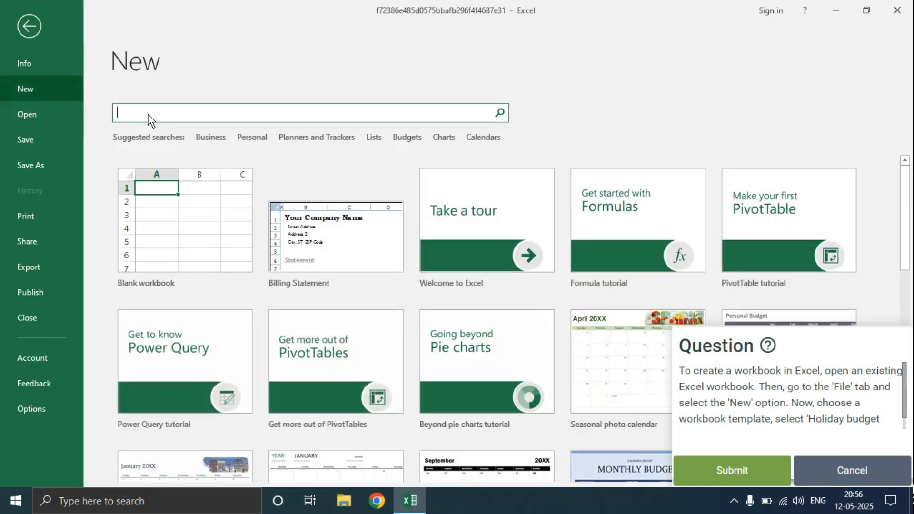
type("Holiday")
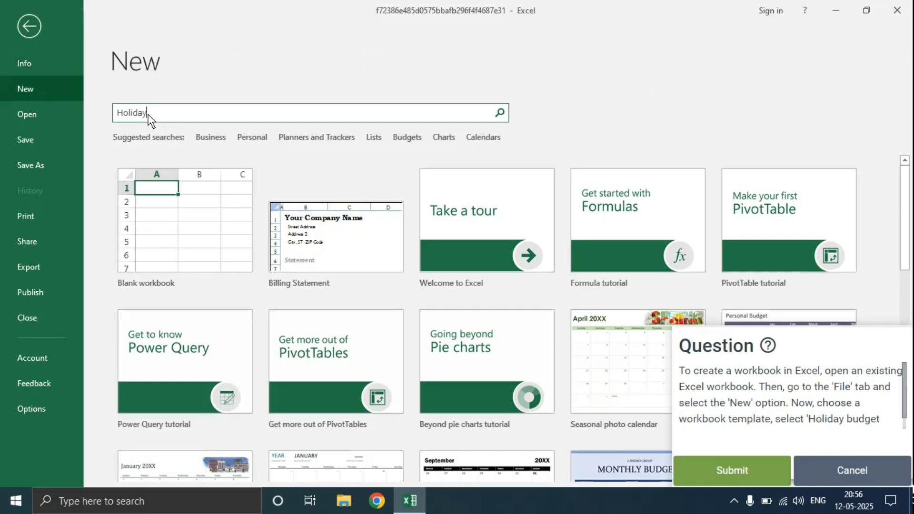
type(" budg")
scroll(811, 403, "down", 1)
type("et planner")
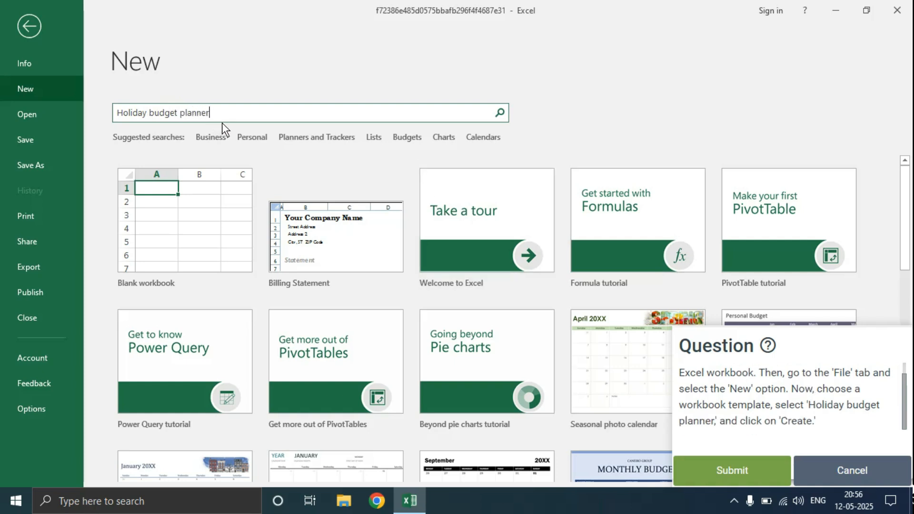
left_click(501, 113)
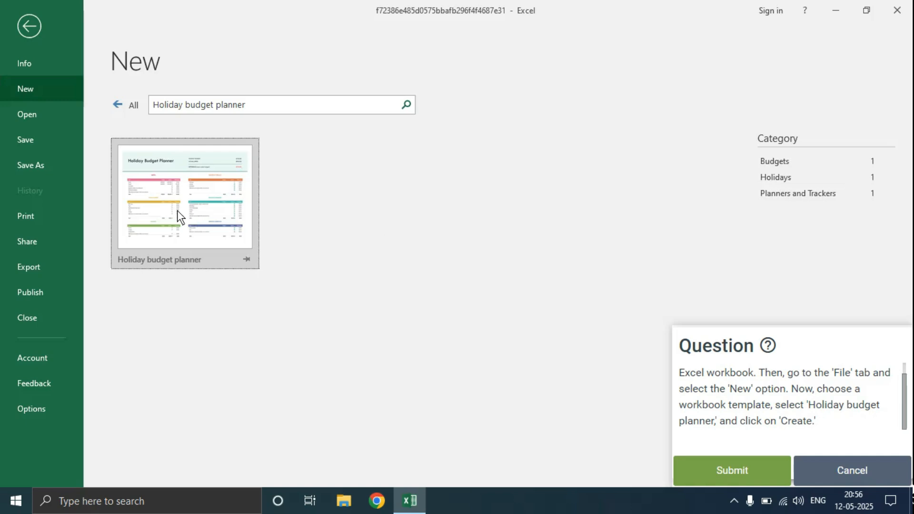
Step: Create a workbook from the Holiday budget planner template and submit the question 9 answer
left_click(189, 197)
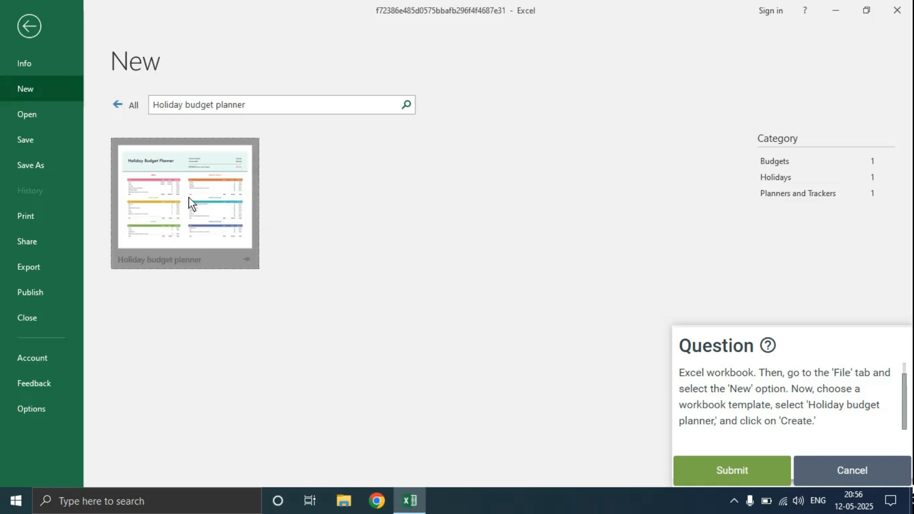
left_click(569, 355)
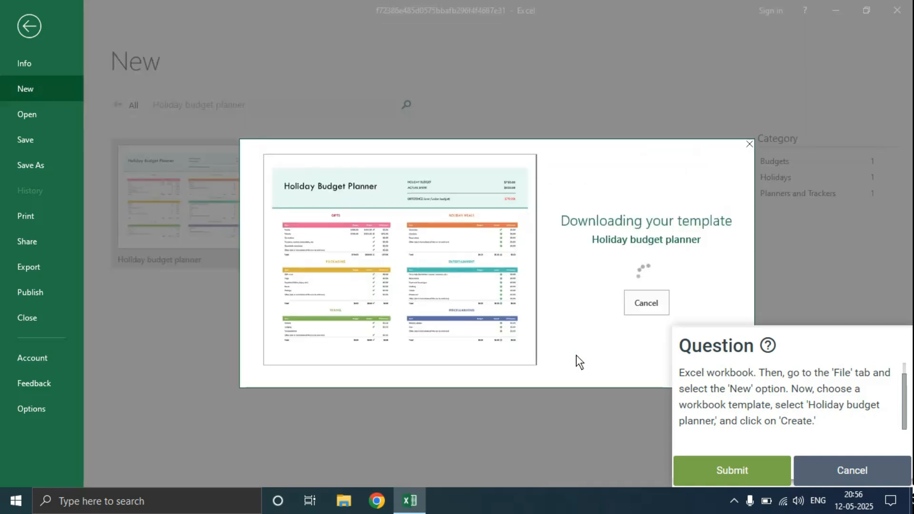
left_click(749, 471)
left_click(468, 319)
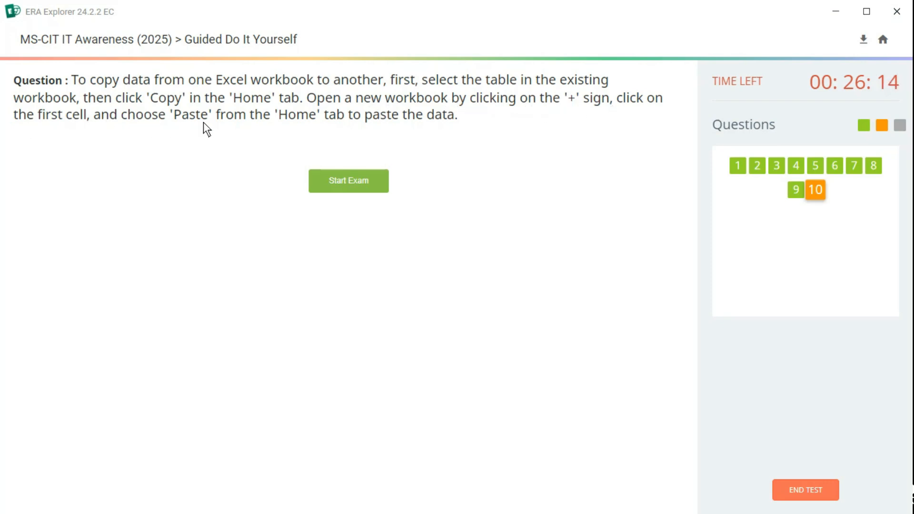
Step: Start question 10, maximize the Holiday Budget Planner workbook, and copy the whole Gifts table from its heading through the Total row
left_click(356, 185)
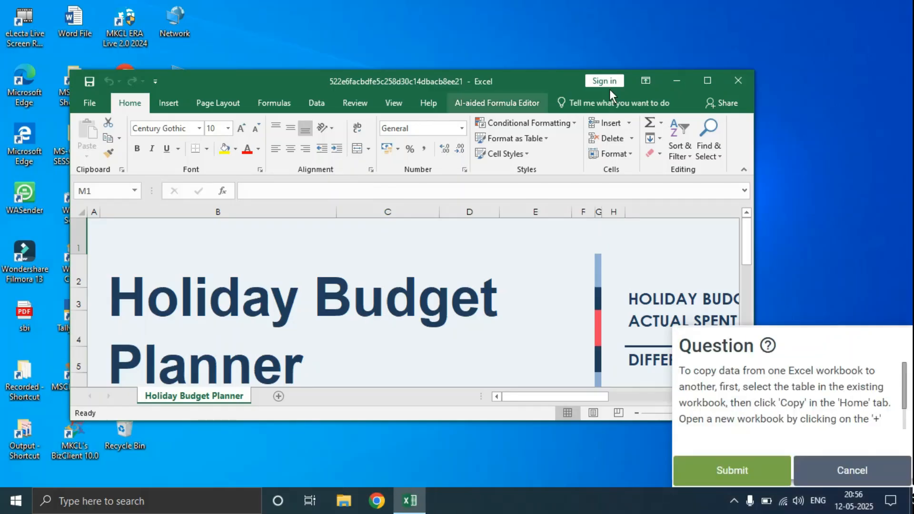
left_click(707, 81)
scroll(65, 371, "down", 2)
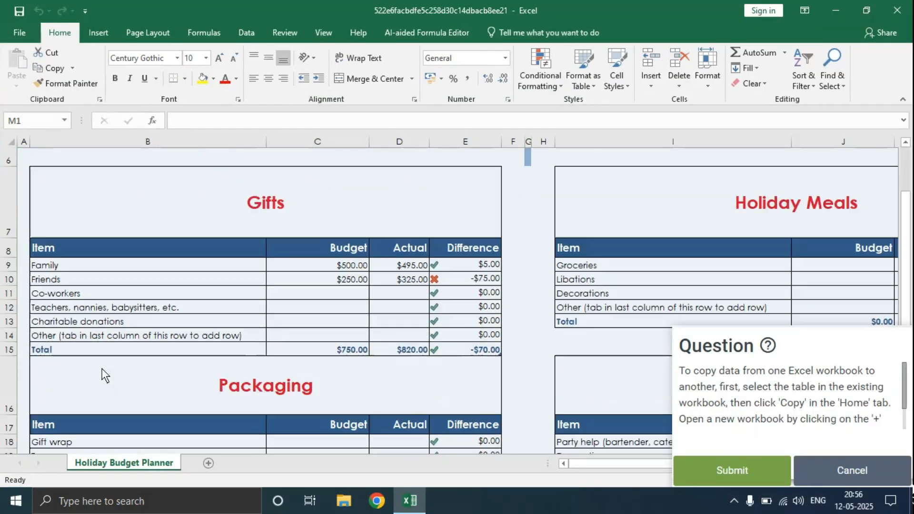
scroll(164, 237, "up", 2)
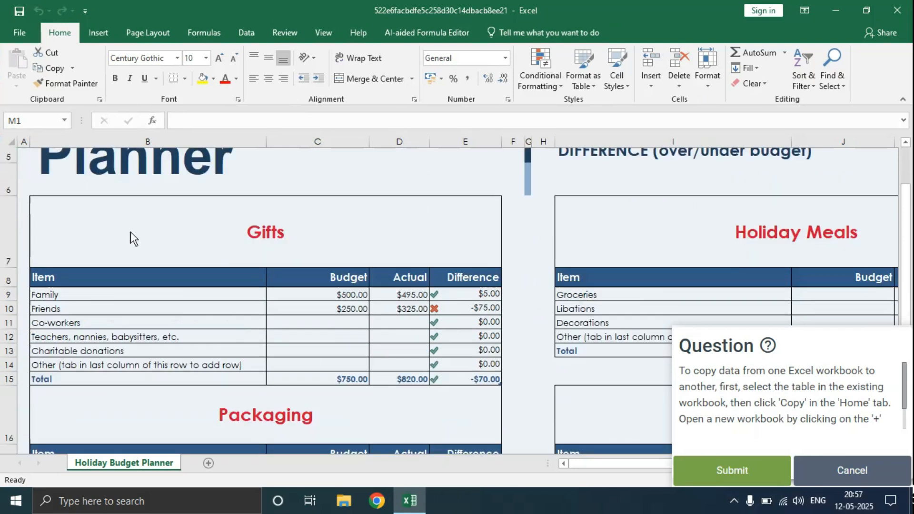
left_click_drag(111, 268, 207, 425)
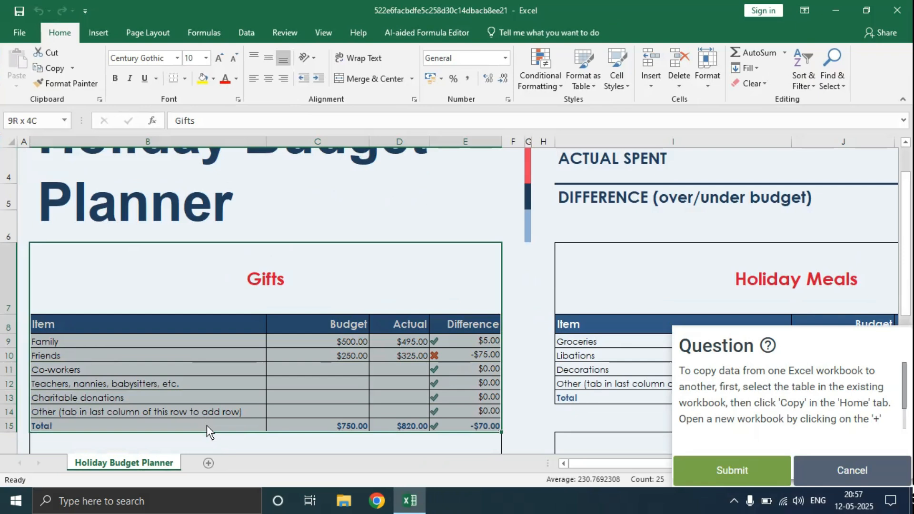
left_click(50, 68)
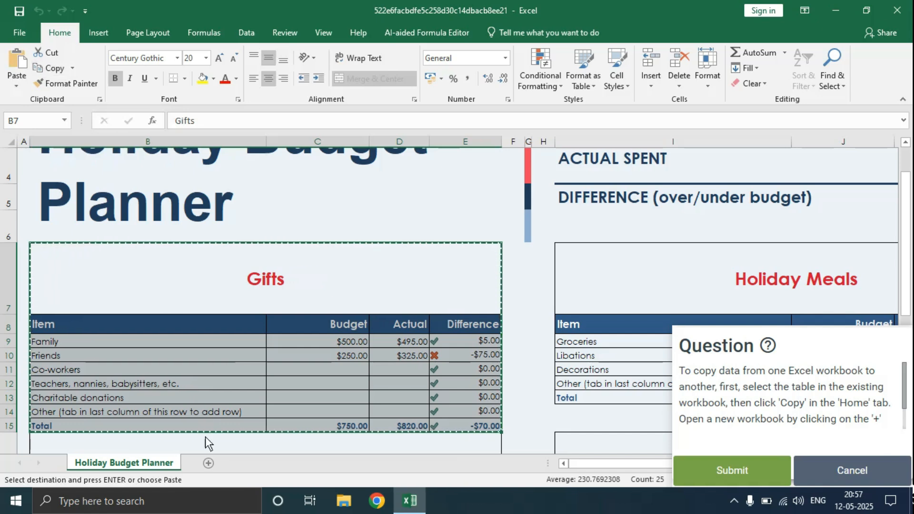
Step: Paste the copied Gifts table into cell A1 of a new sheet and submit the question 10 answer
left_click(208, 464)
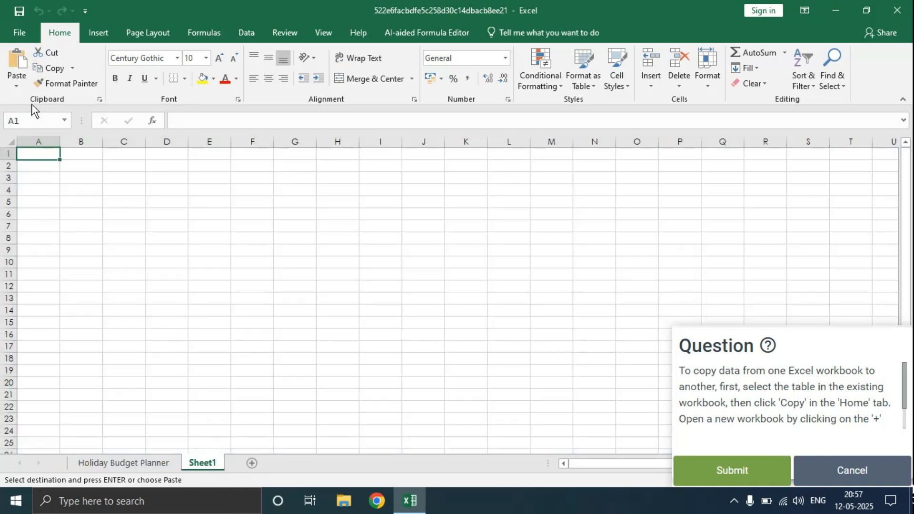
left_click(18, 61)
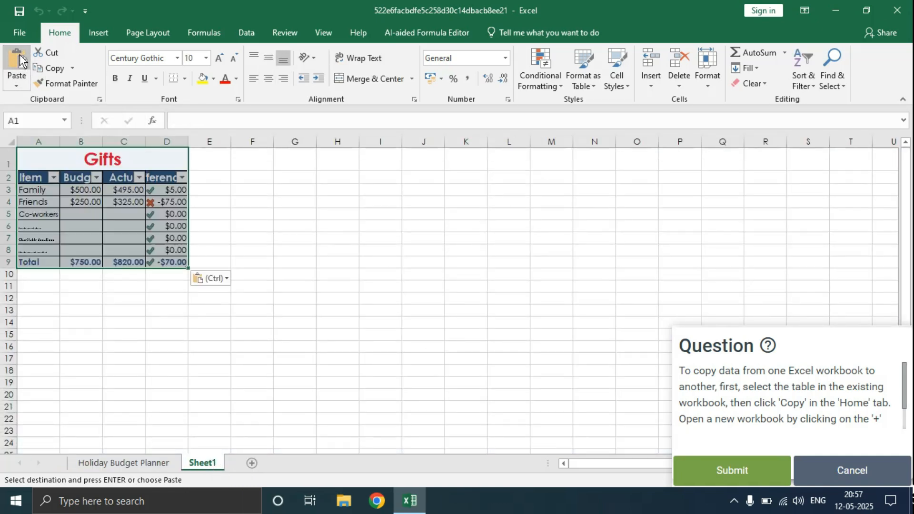
left_click(737, 465)
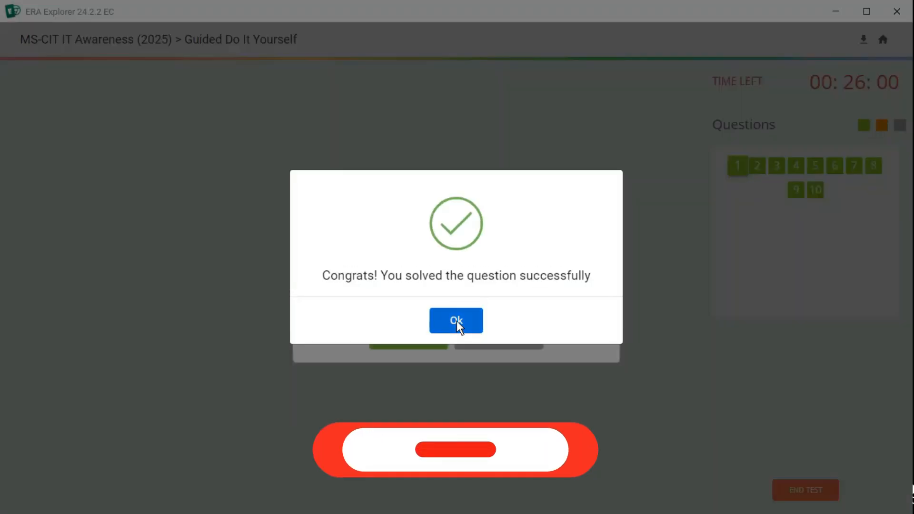
left_click(456, 321)
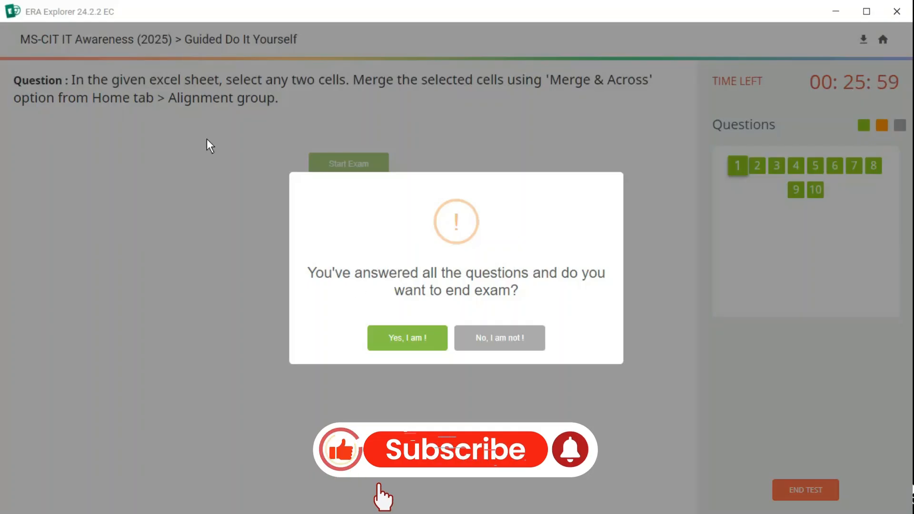
Step: End the Guided Do It Yourself exam, confirming with the text "End Exam"
left_click(407, 341)
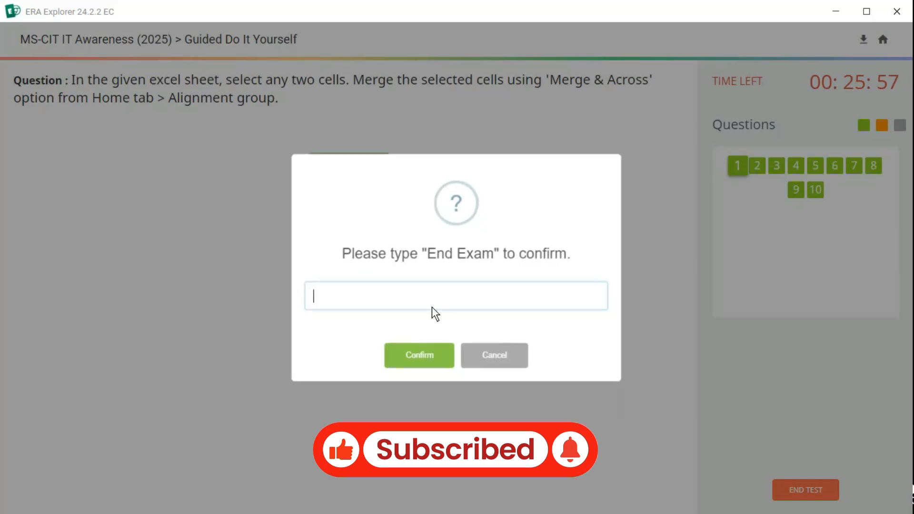
left_click_drag(427, 255, 483, 255)
left_click_drag(477, 254, 443, 297)
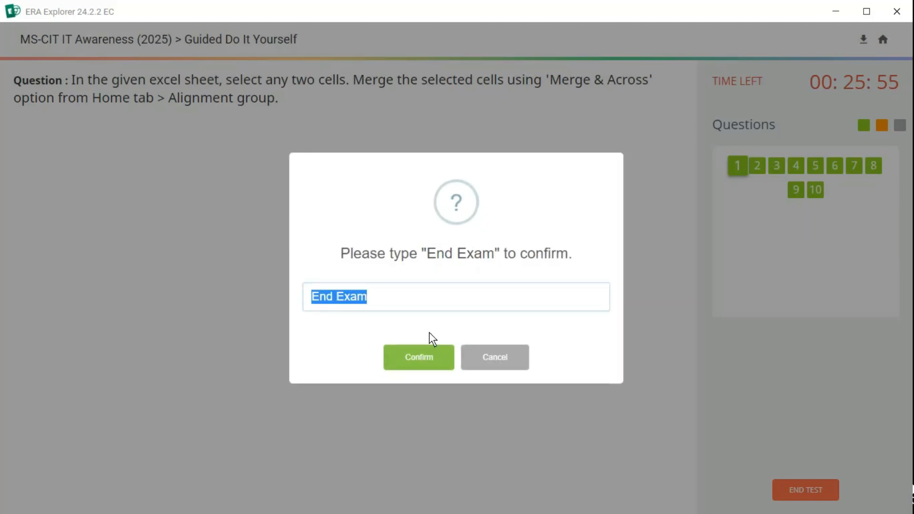
left_click(419, 357)
left_click(450, 335)
left_click(456, 331)
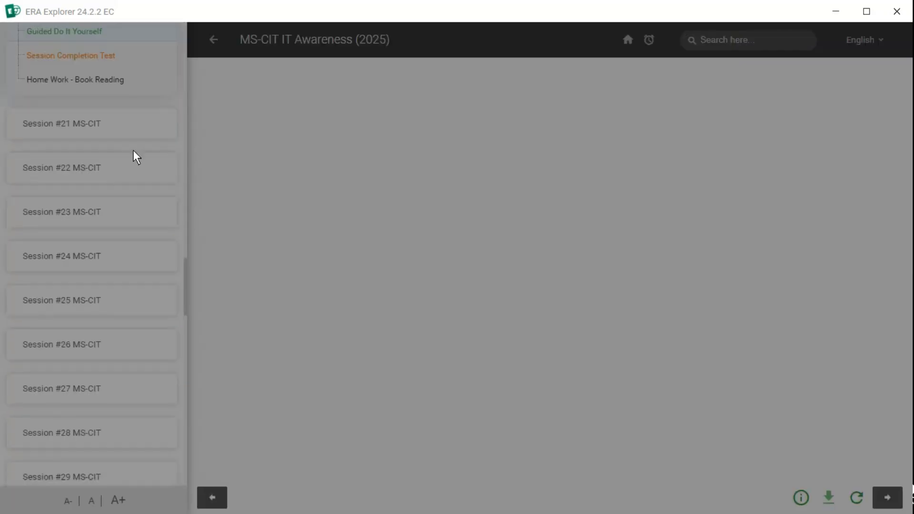
Step: Open the Session #20 MS-CIT Session Completion Test and start Attempt 1
scroll(84, 217, "up", 1)
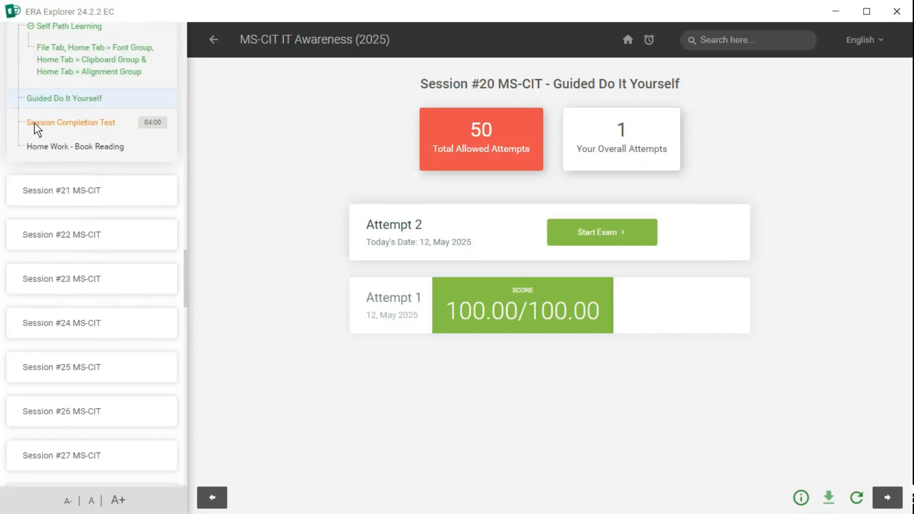
left_click(35, 124)
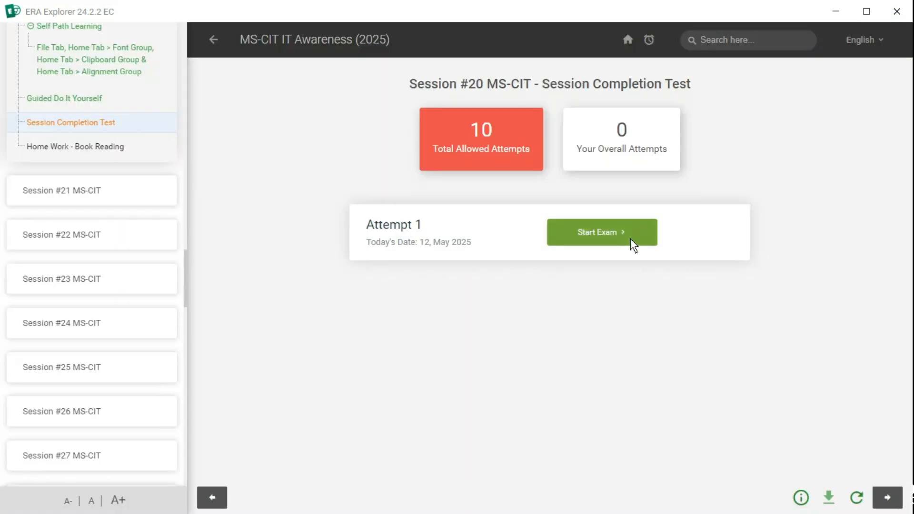
left_click(630, 239)
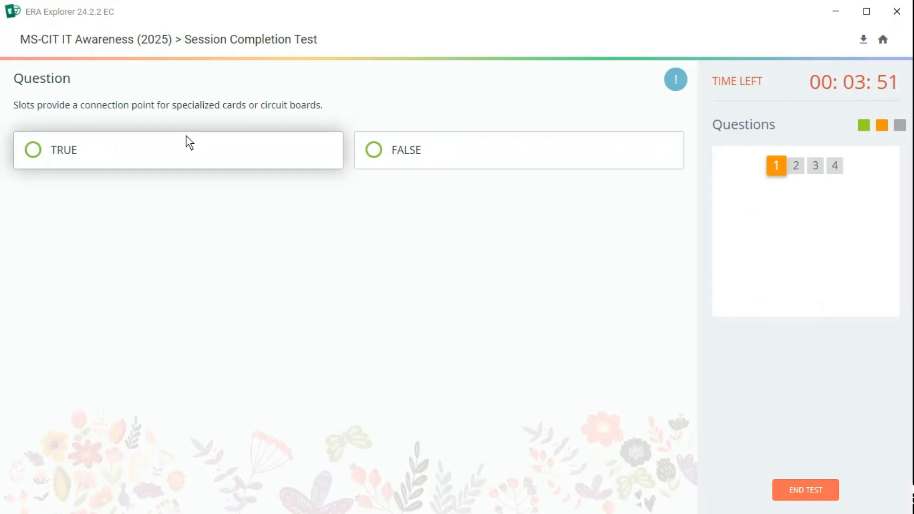
Step: Submit TRUE for the statement that slots provide a connection point and FALSE for the same statement about disks
left_click(235, 139)
left_click(416, 366)
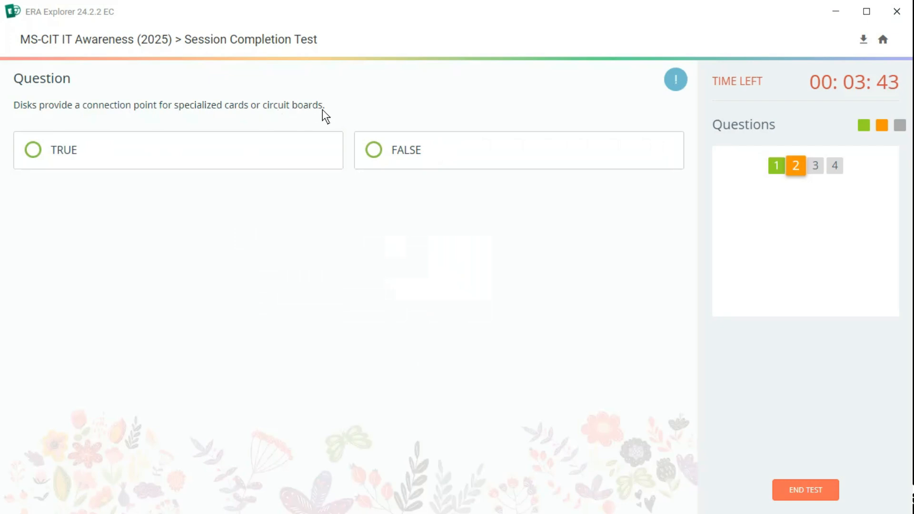
left_click(374, 151)
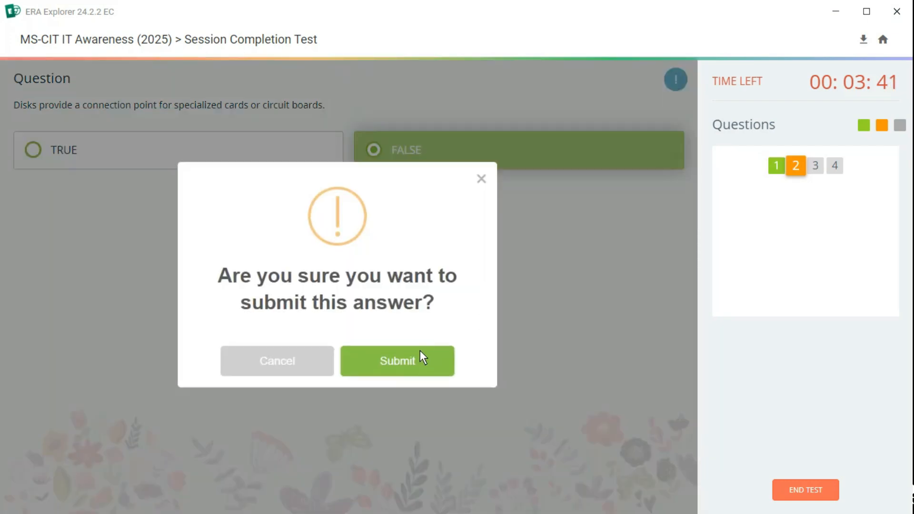
left_click(420, 355)
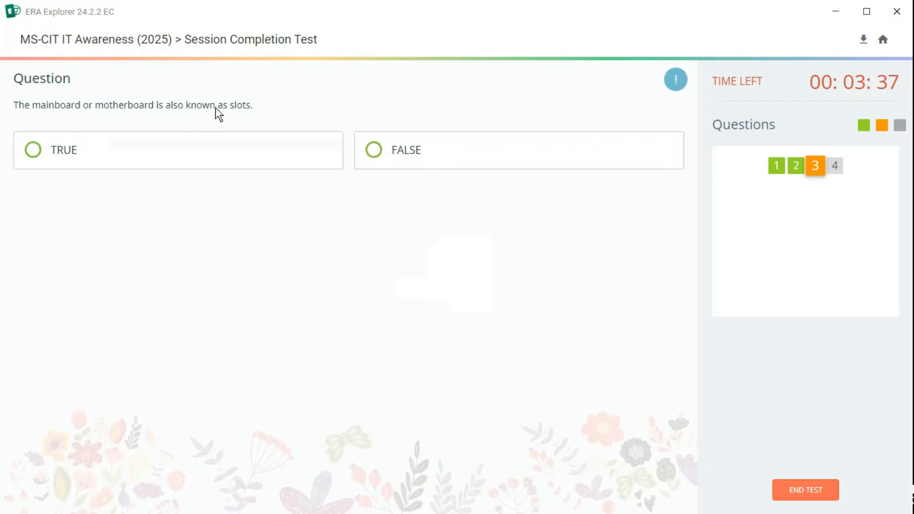
Step: Submit FALSE for the motherboard being known as slots and System Board as the motherboard's other name
left_click(379, 150)
left_click(429, 357)
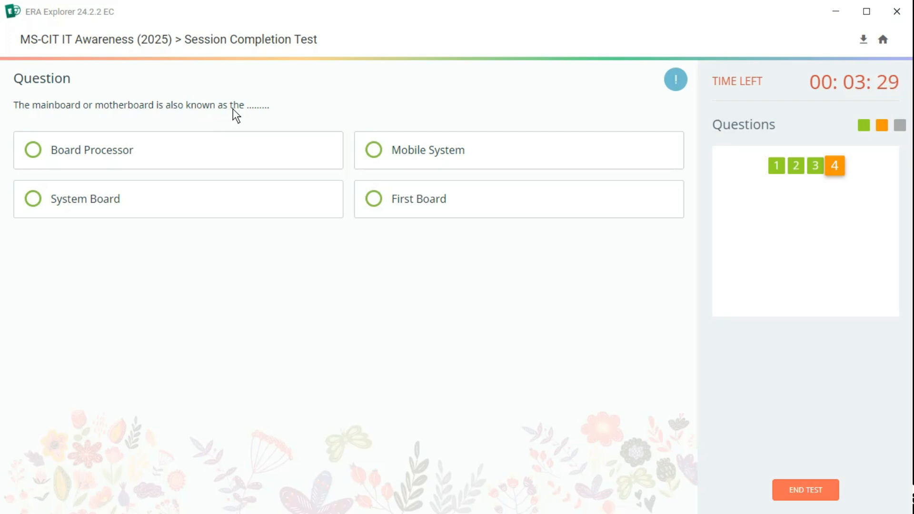
left_click(50, 203)
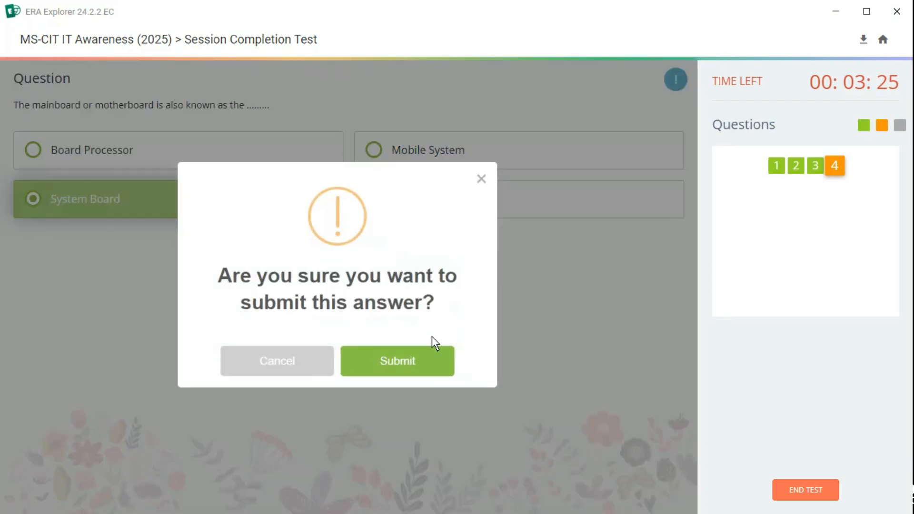
left_click(430, 352)
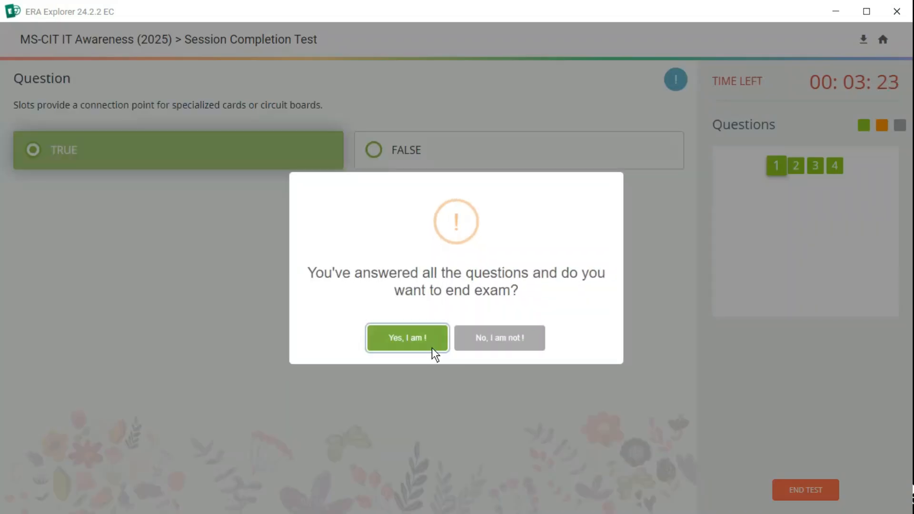
Step: End the Session Completion Test, confirming with the text "End Exam"
left_click(438, 335)
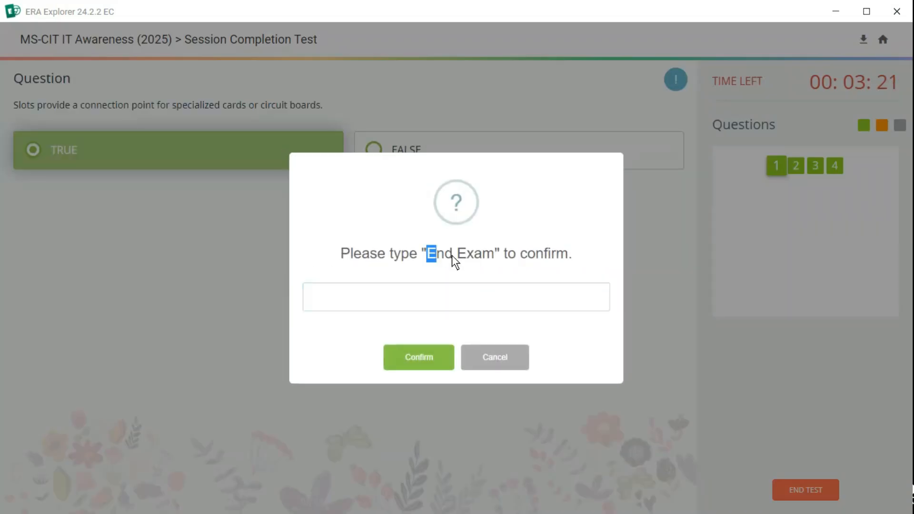
left_click_drag(437, 290, 438, 296)
left_click(439, 361)
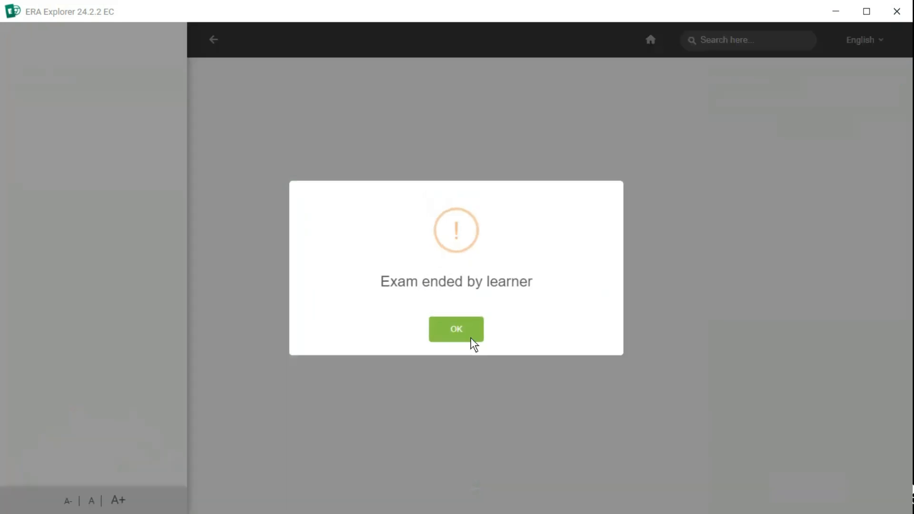
left_click(450, 327)
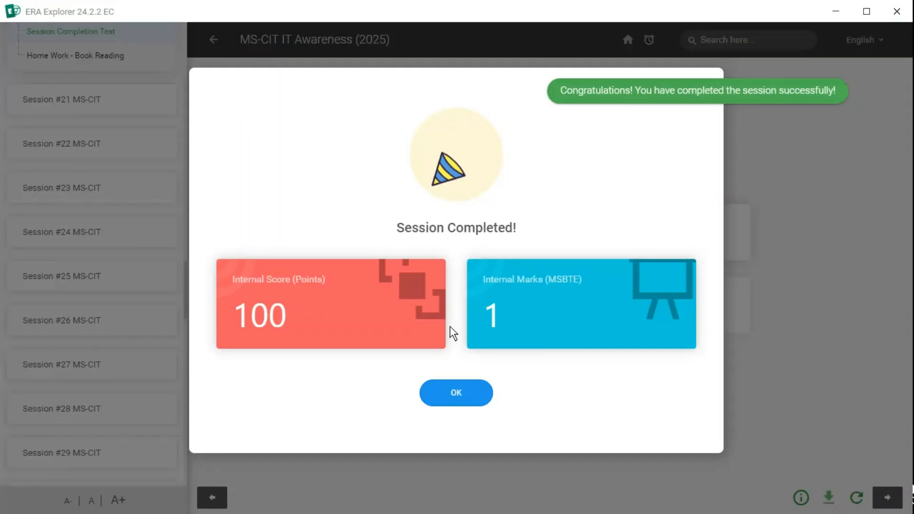